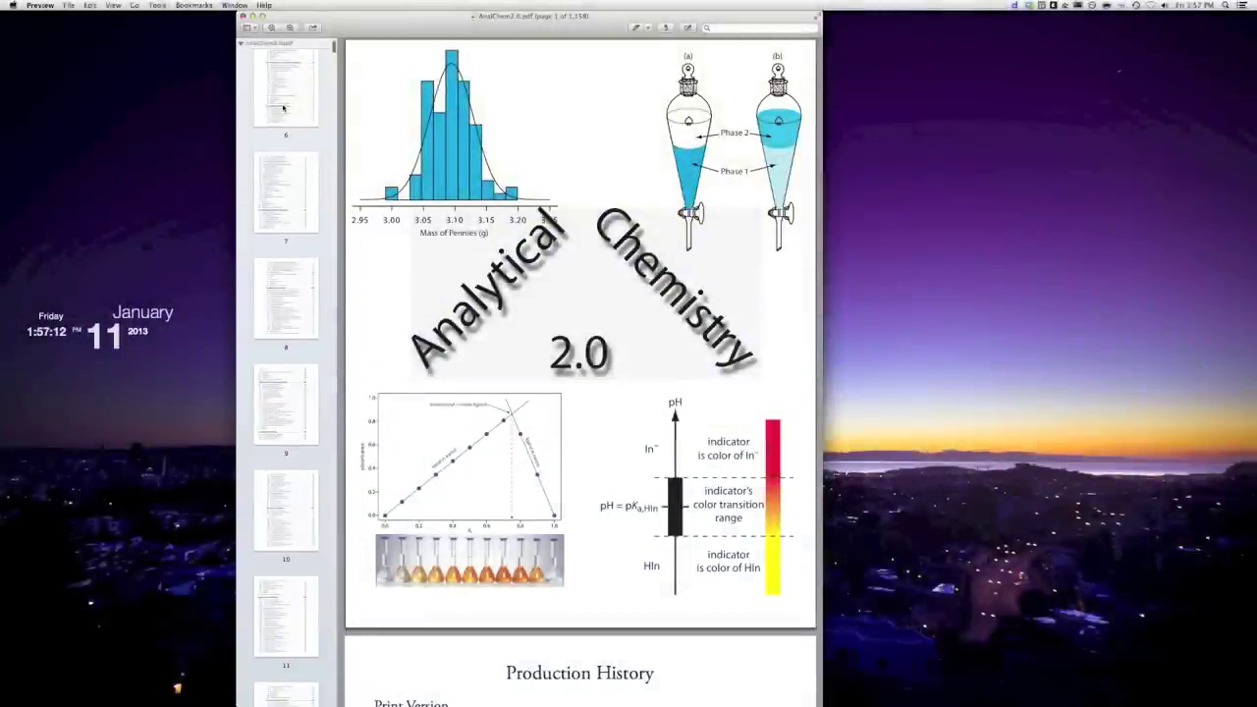
Switch the sidebar through the Content Only, Table of Contents and Contact Sheet views.
left_click(253, 28)
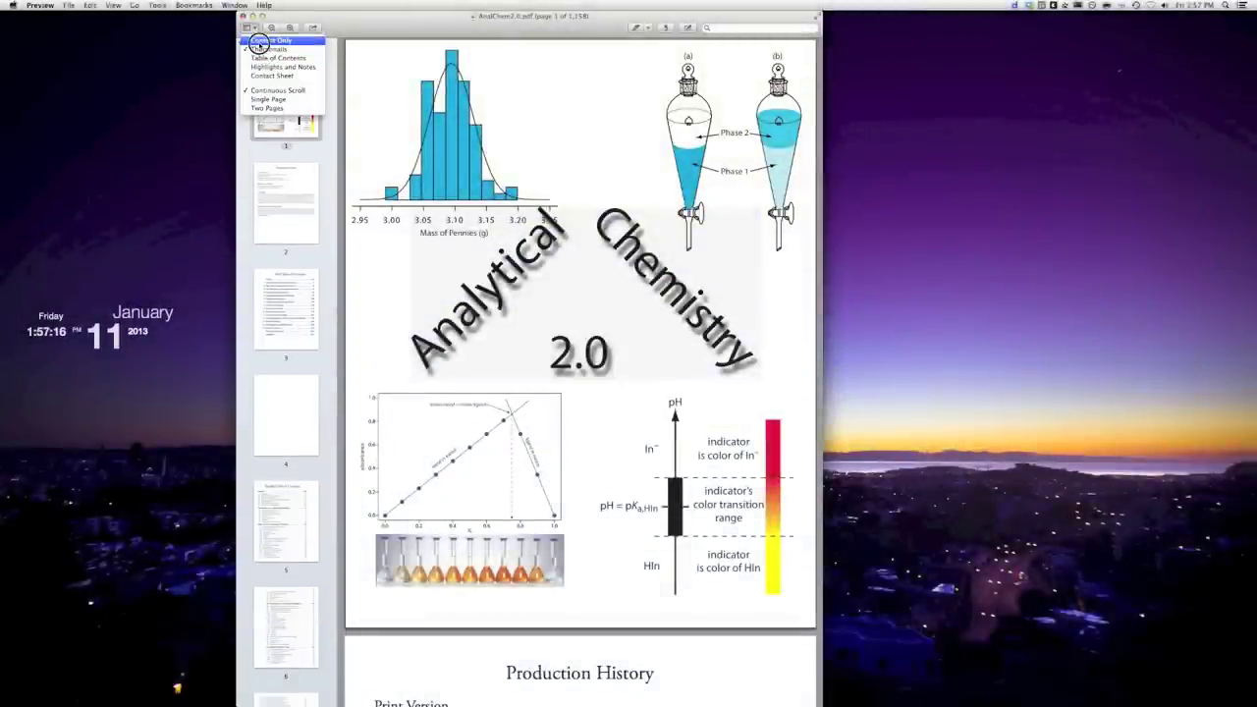
left_click(259, 41)
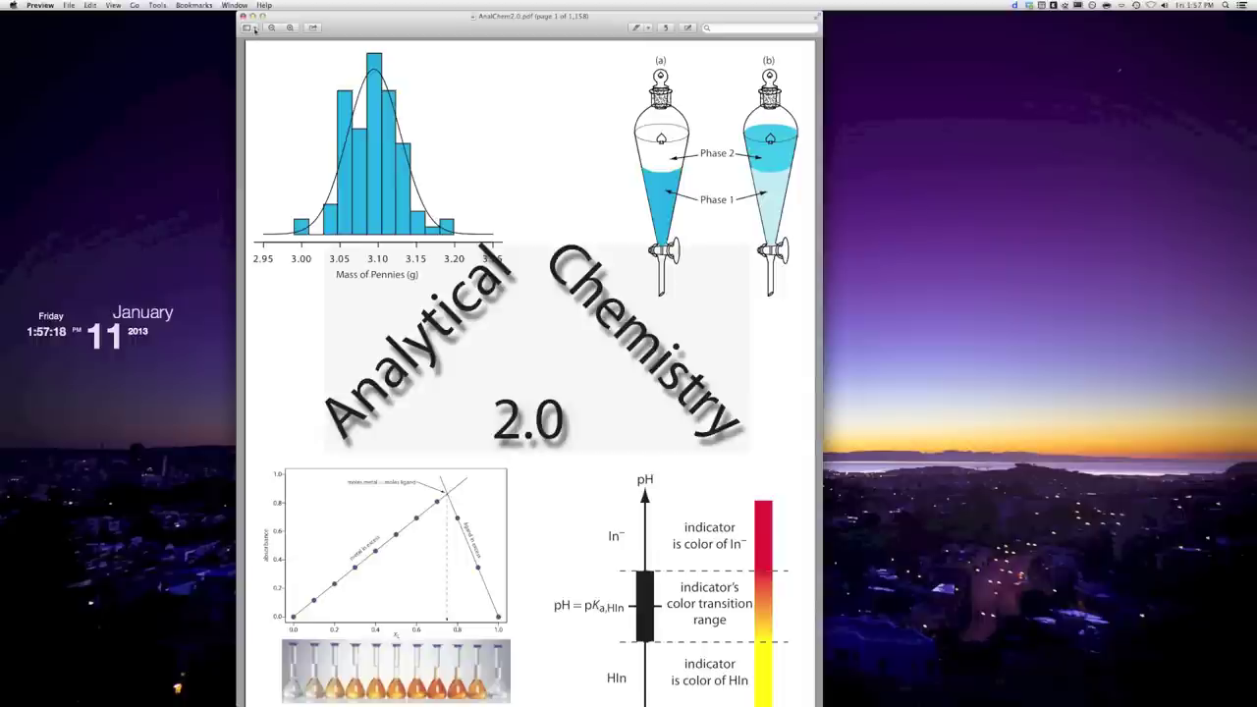
left_click(251, 28)
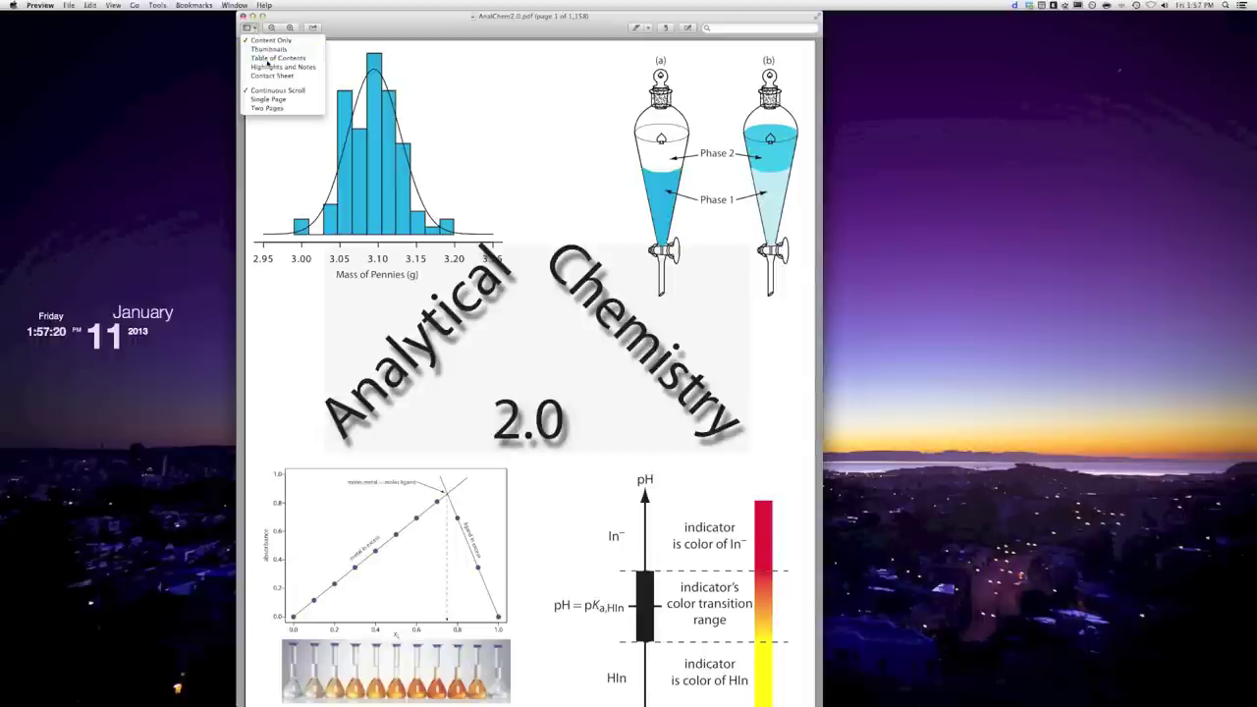
left_click(266, 59)
left_click(256, 30)
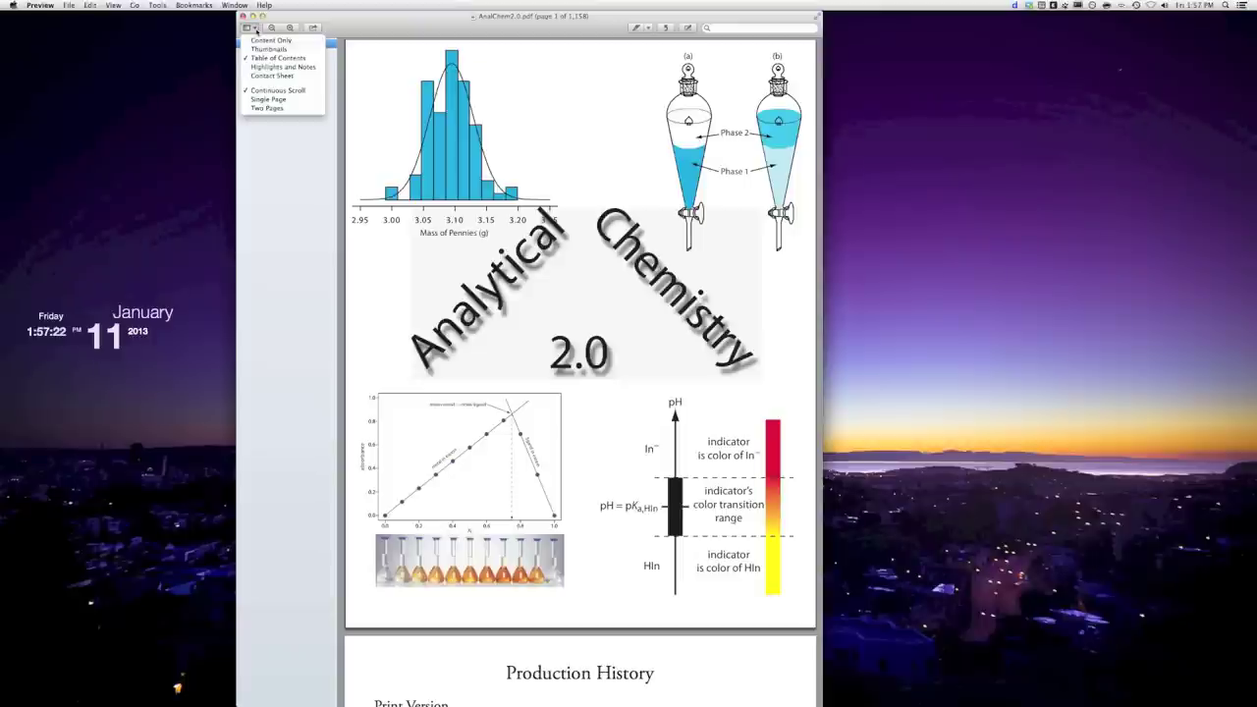
left_click(260, 66)
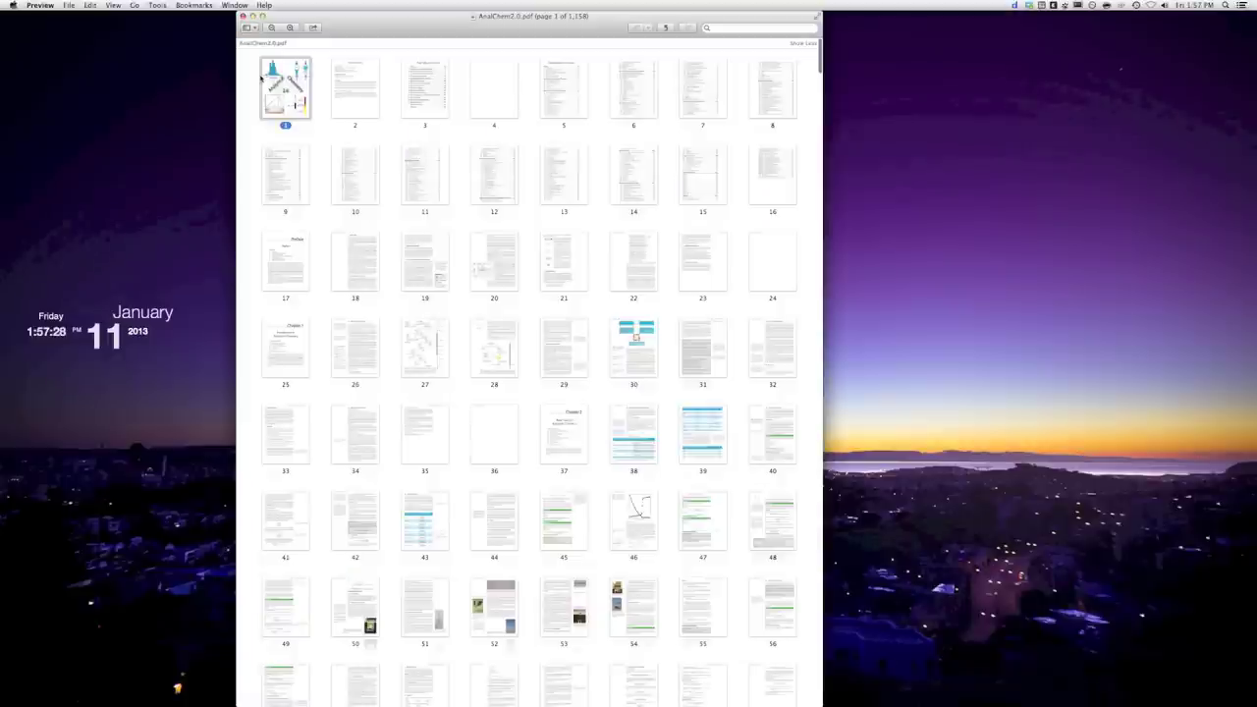
Return the sidebar to Thumbnails and go to page 3, the Brief Table of Contents.
left_click(254, 30)
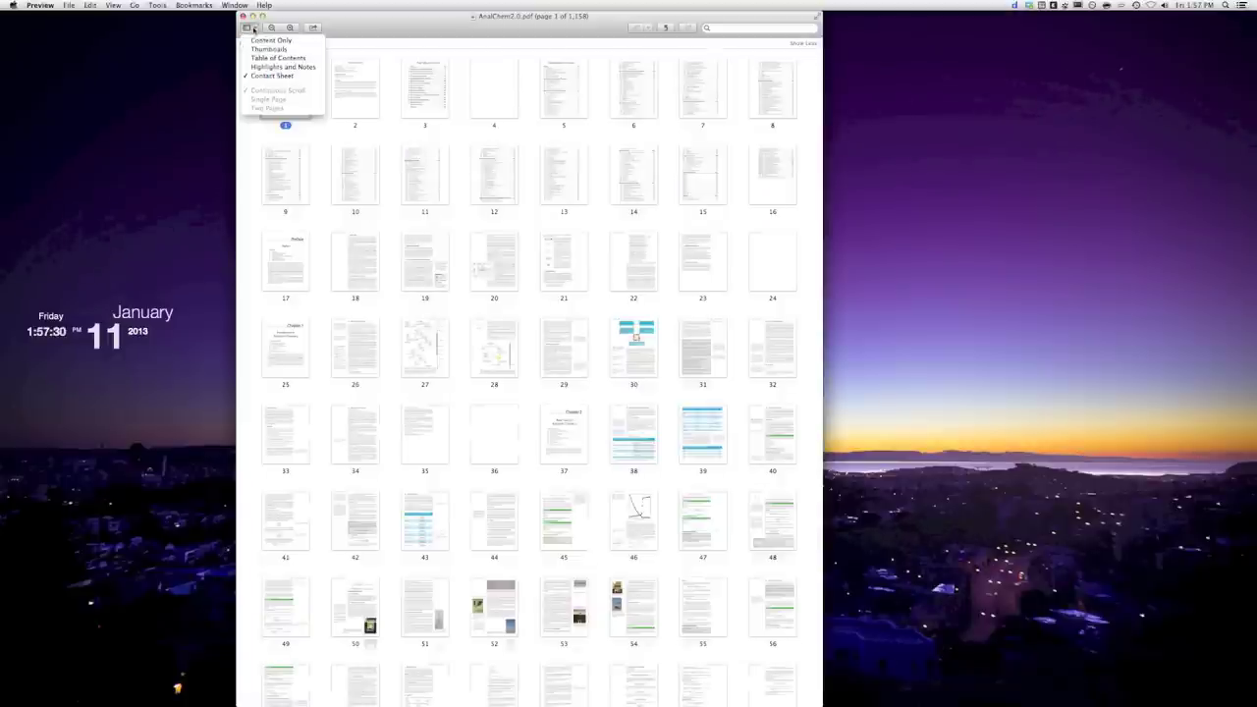
left_click(256, 48)
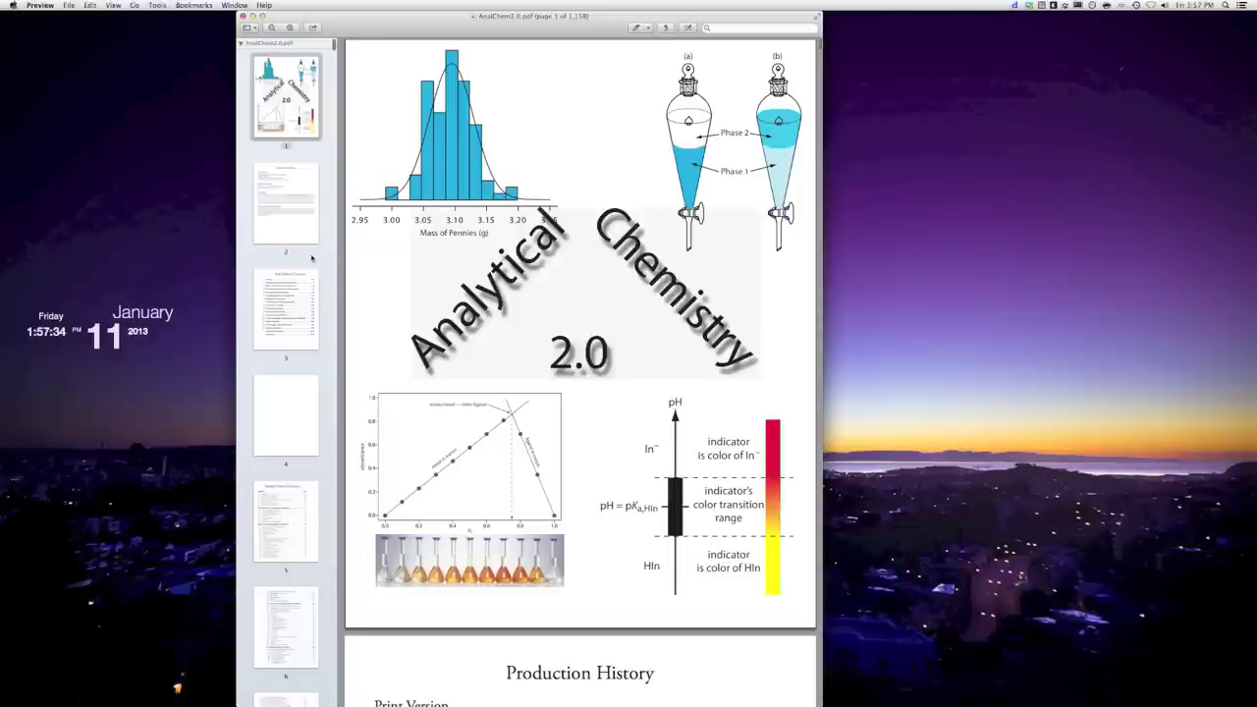
left_click(290, 324)
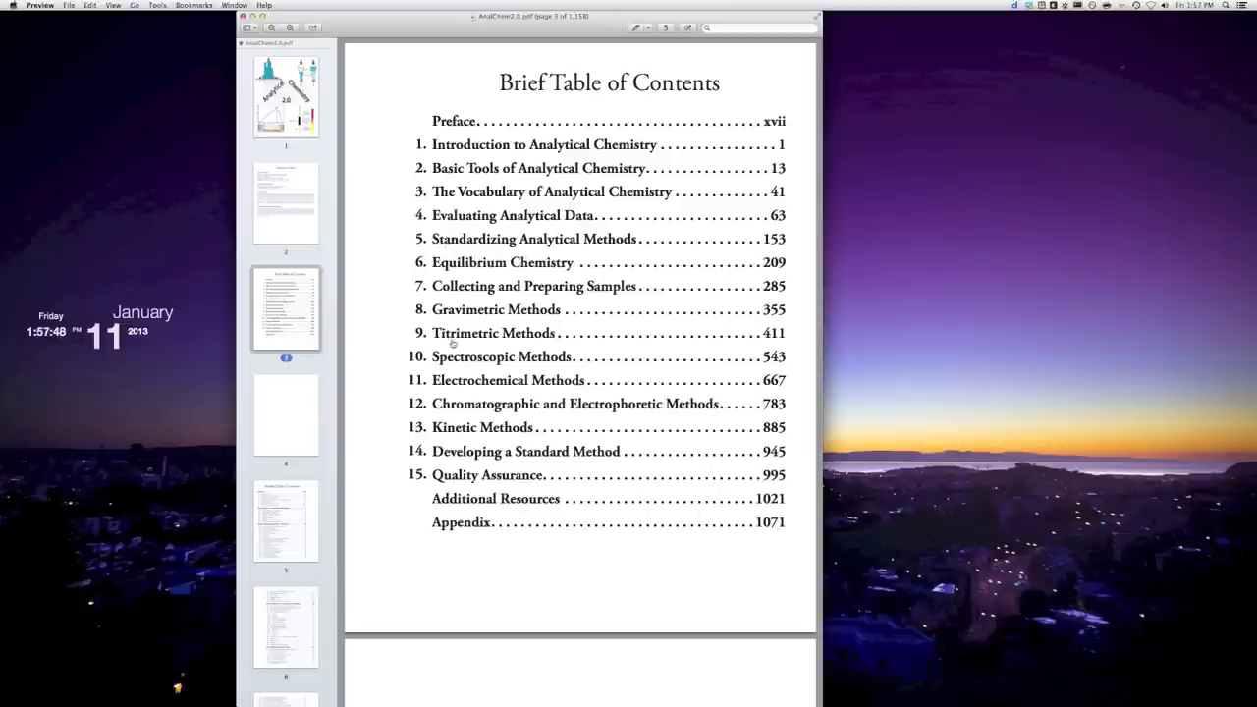
Follow the Titrimetric Methods link to Chapter 9, then the 9C Complexation Titrations link.
left_click(451, 333)
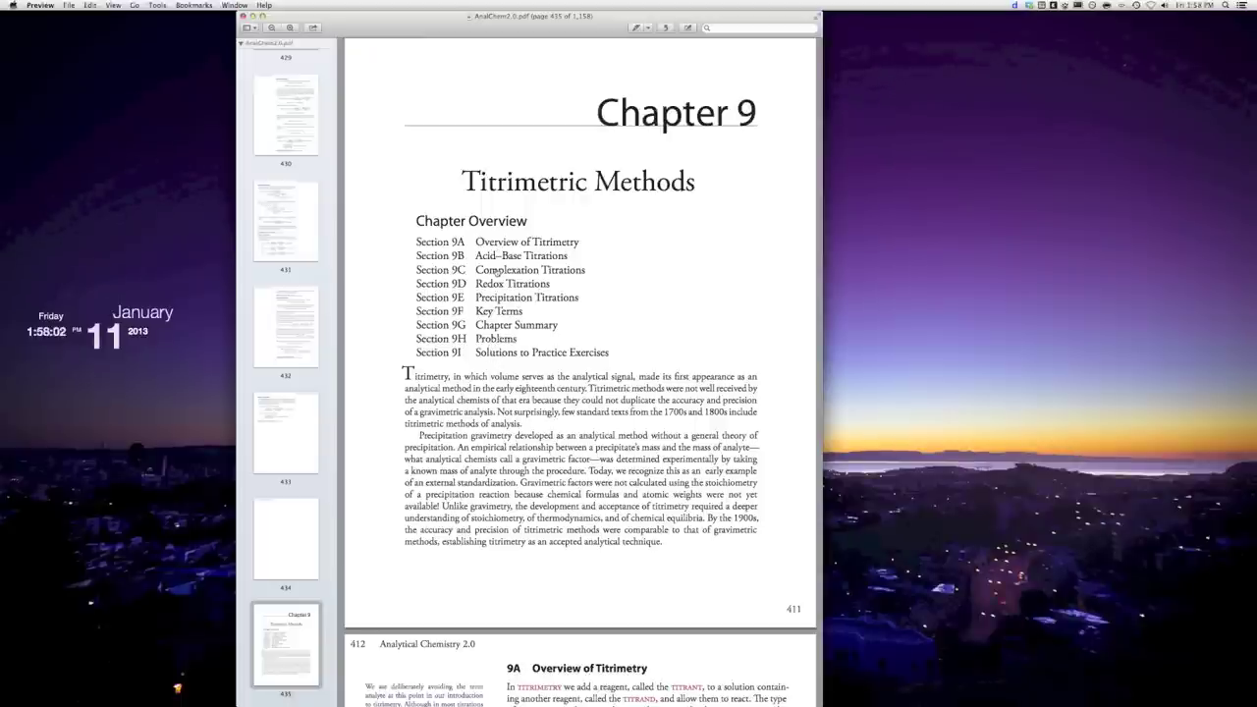
left_click(497, 271)
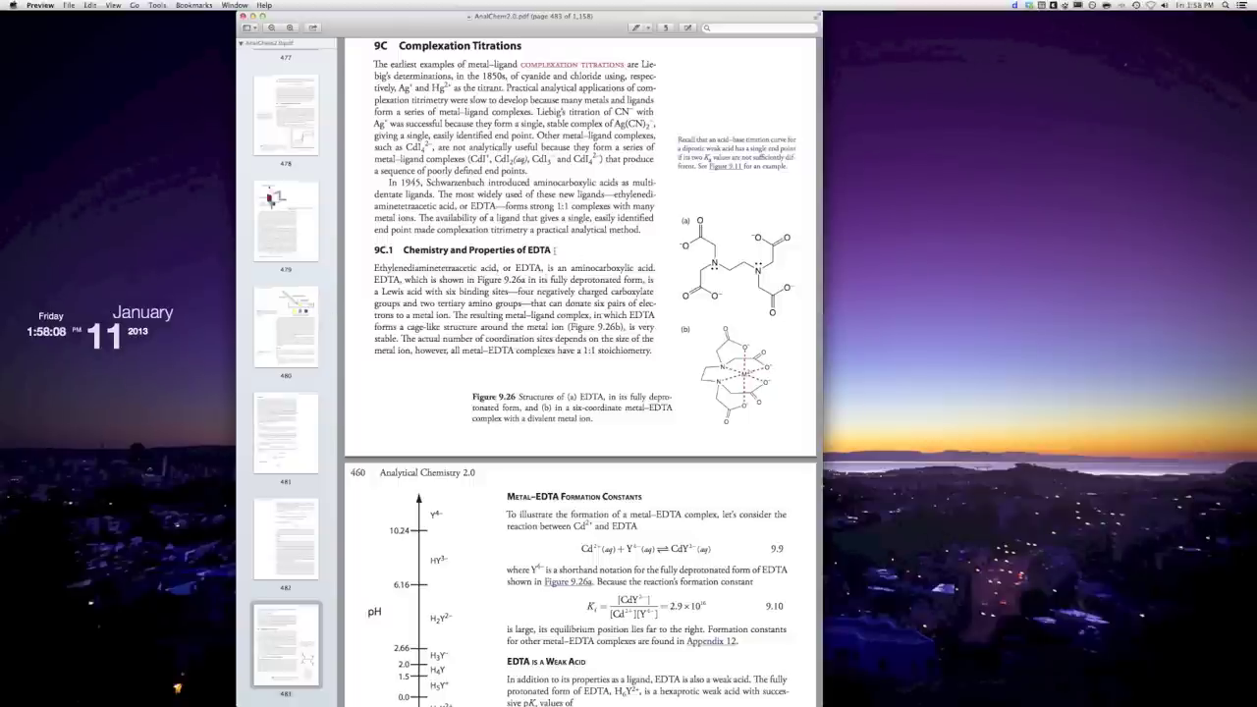
Go back to the Chapter 9 overview and jump to section 9G, Chapter Summary.
scroll(554, 251, "up", 10)
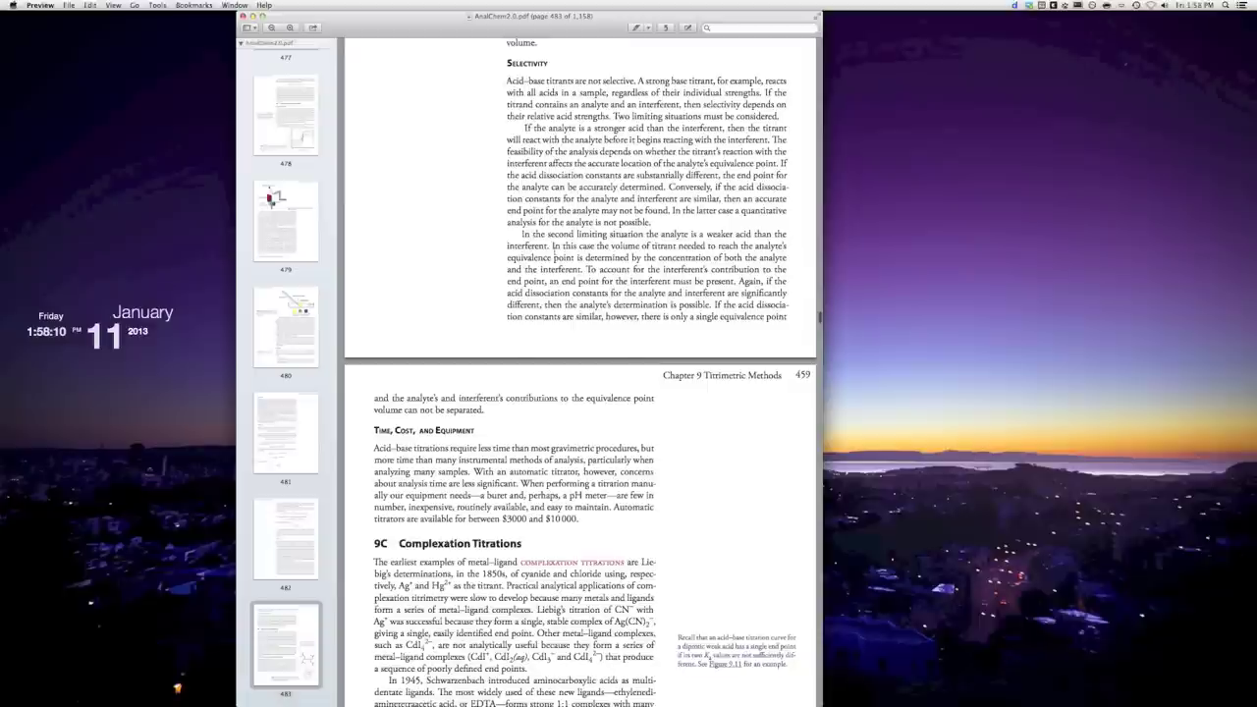
scroll(554, 250, "up", 5)
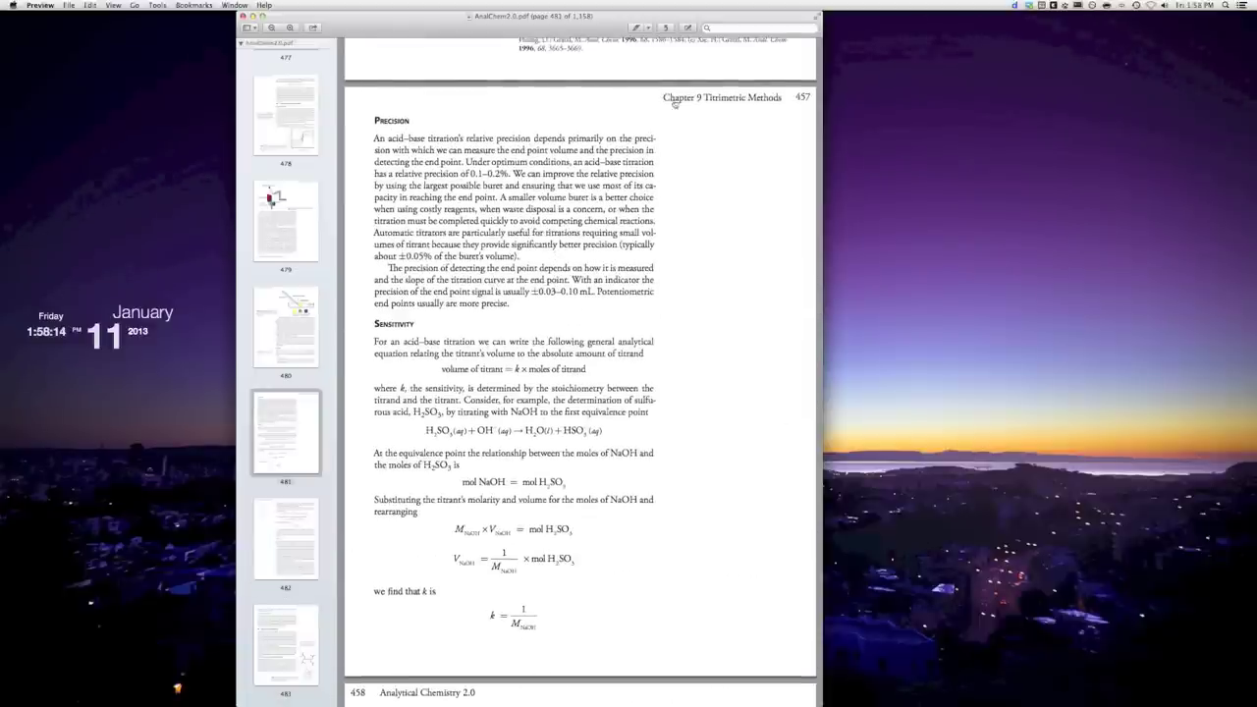
left_click(707, 101)
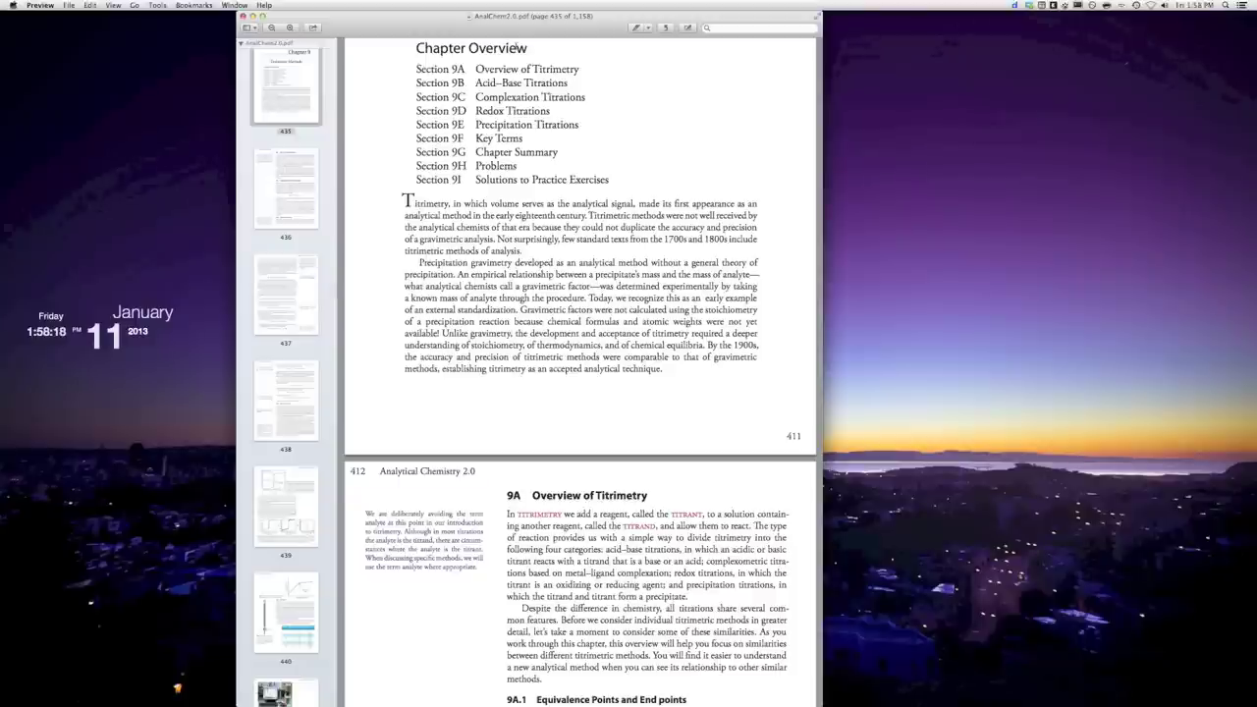
left_click(505, 152)
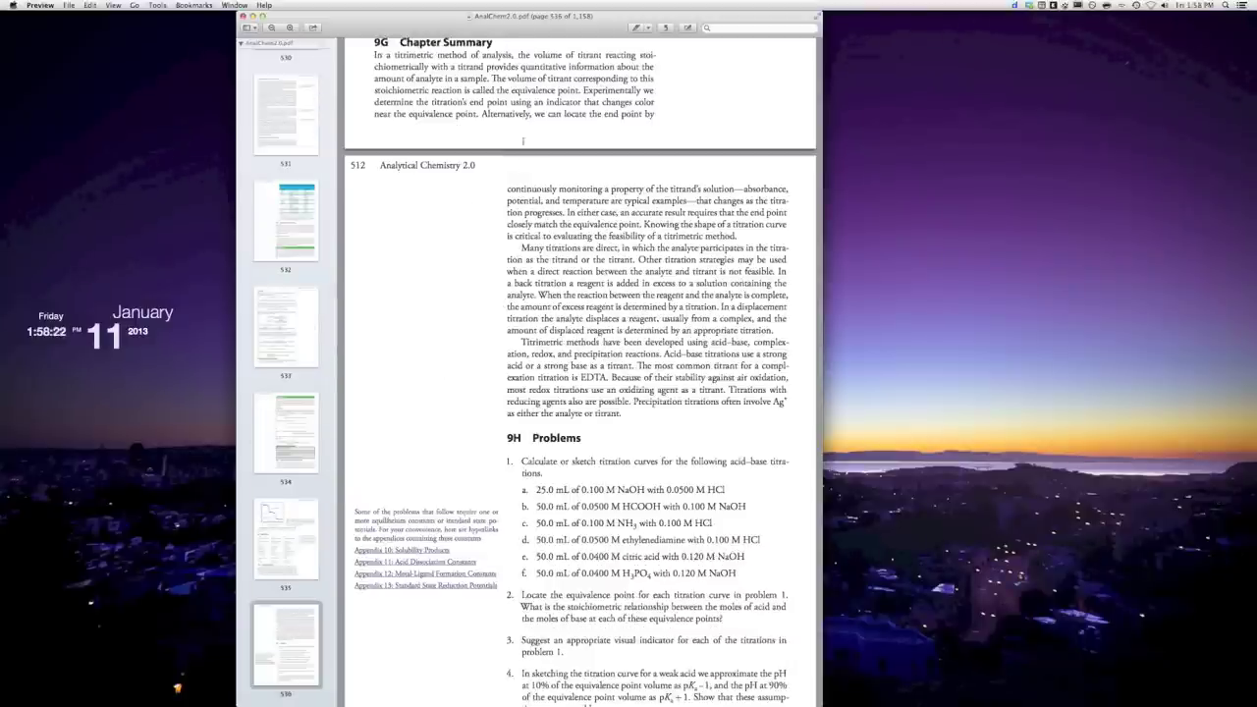
scroll(452, 167, "up", 5)
scroll(523, 128, "down", 4)
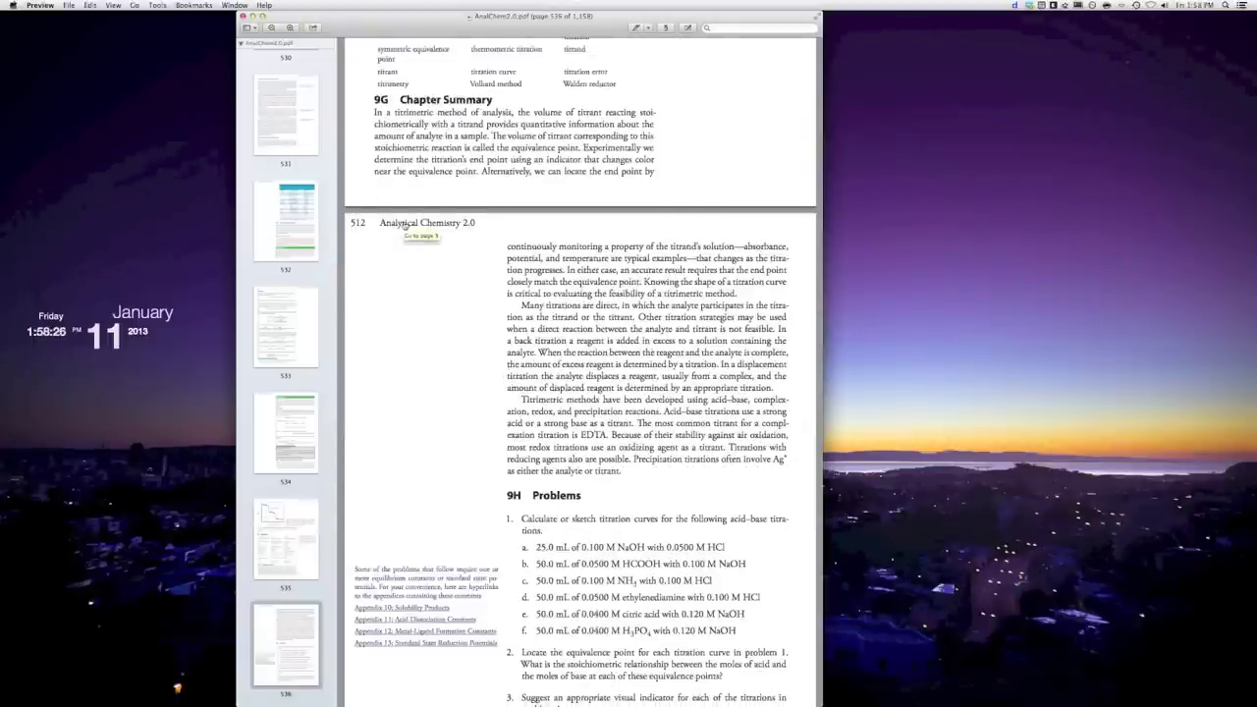
Return via the Brief Table of Contents to section 9B and select the word 'indicators'.
left_click(403, 224)
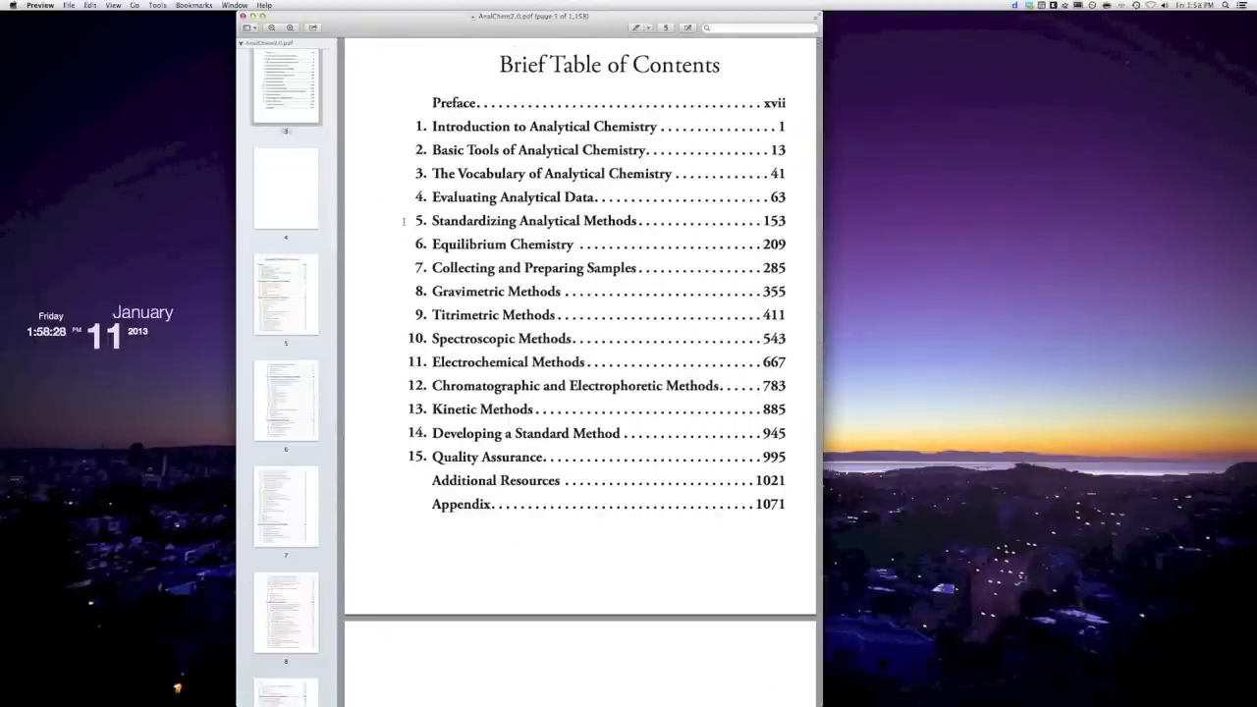
left_click(460, 318)
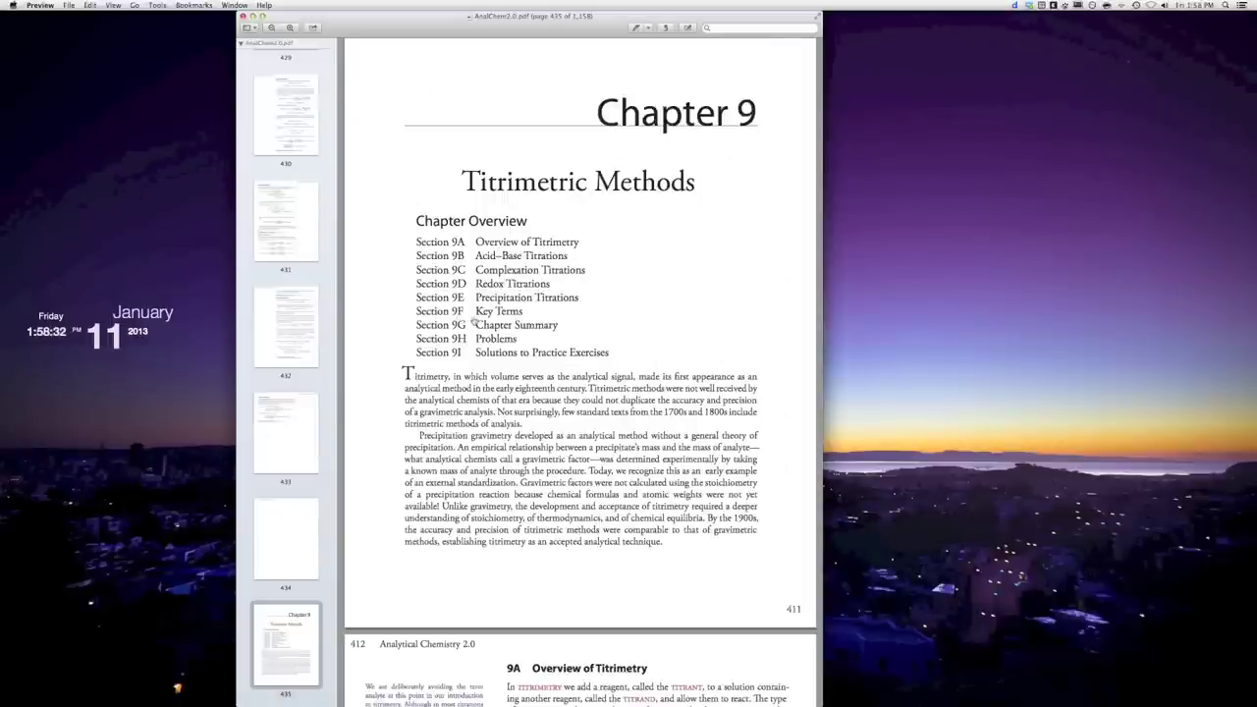
left_click(490, 256)
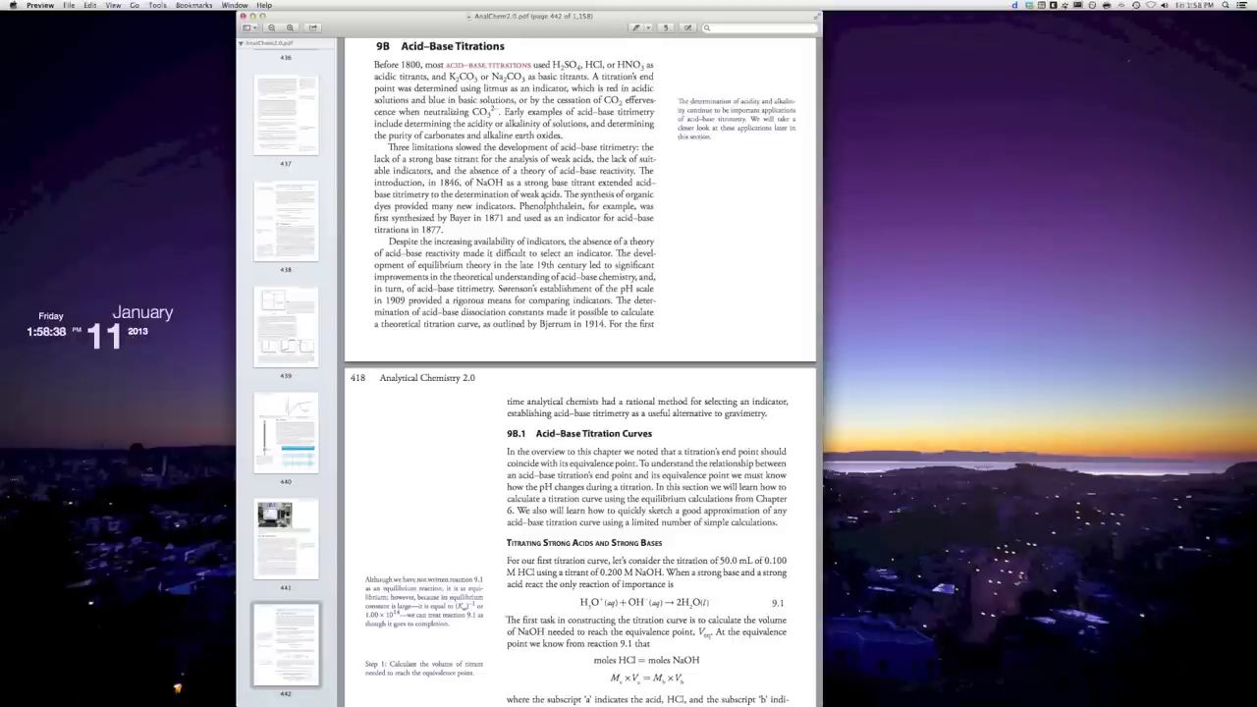
double_click(545, 241)
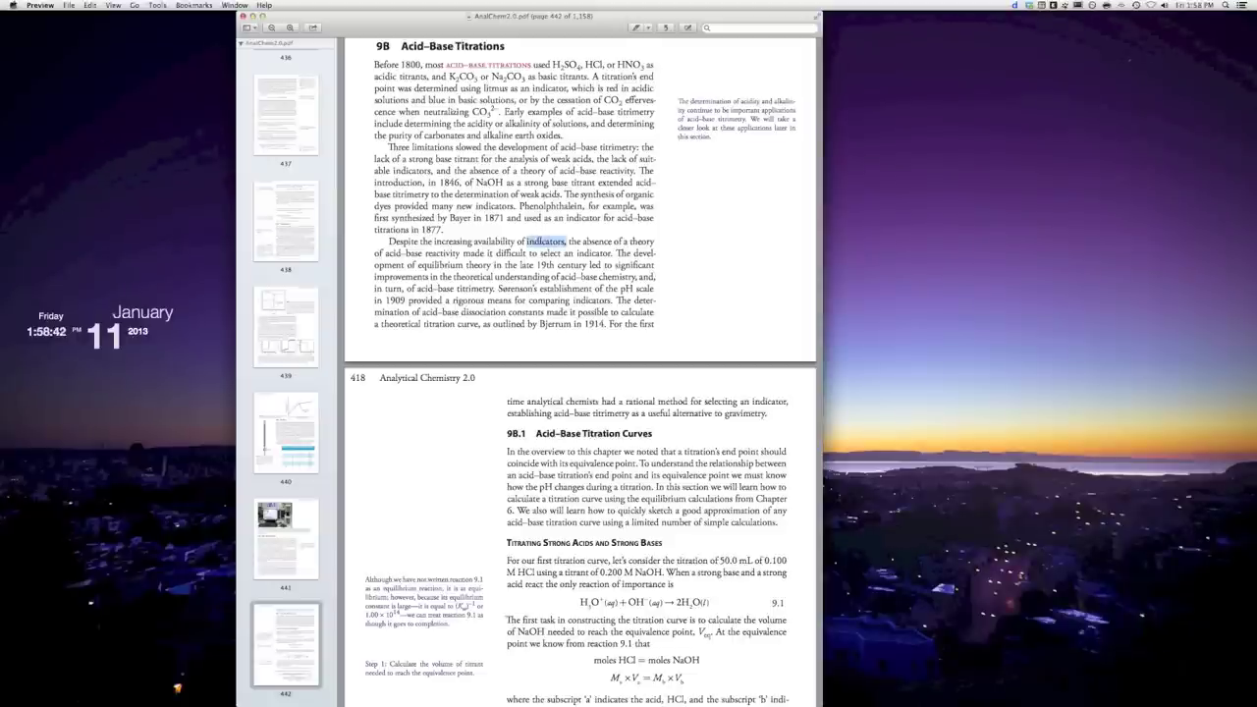
Look up 'indicators' from its right-click menu.
right_click(541, 241)
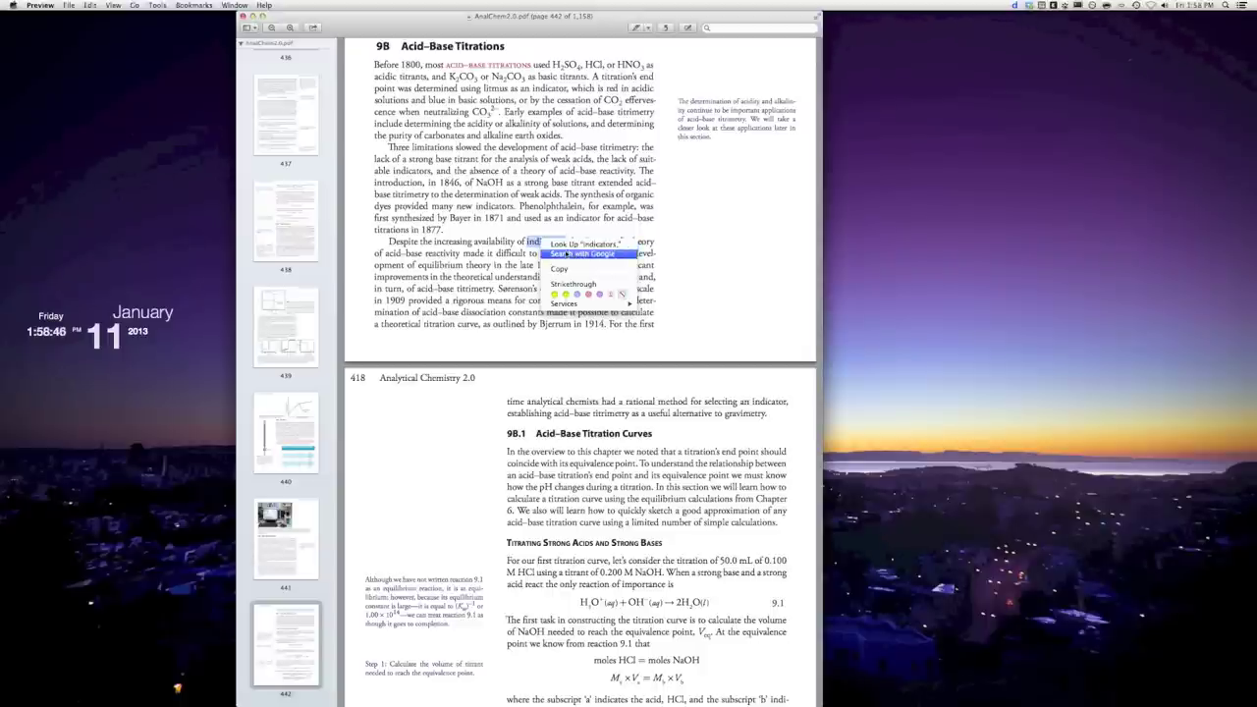
left_click(579, 245)
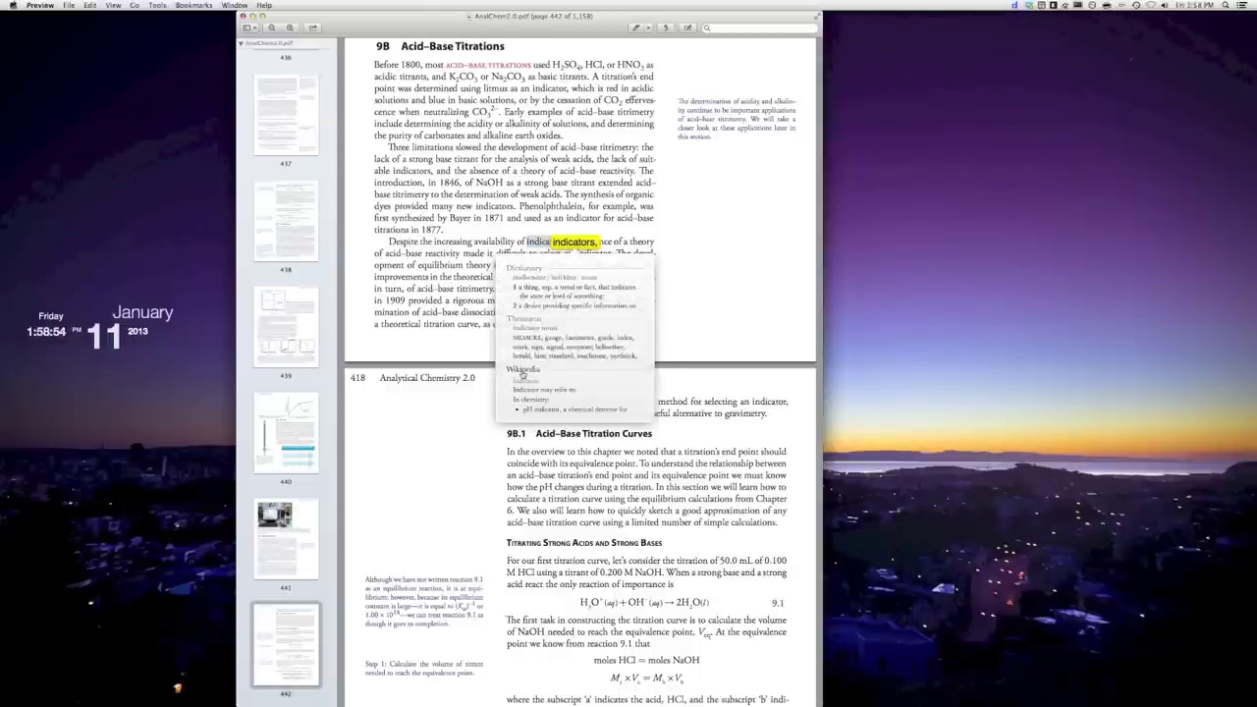
Open the full Wikipedia entry for Indicator, skim it, then close Dictionary.
left_click(522, 374)
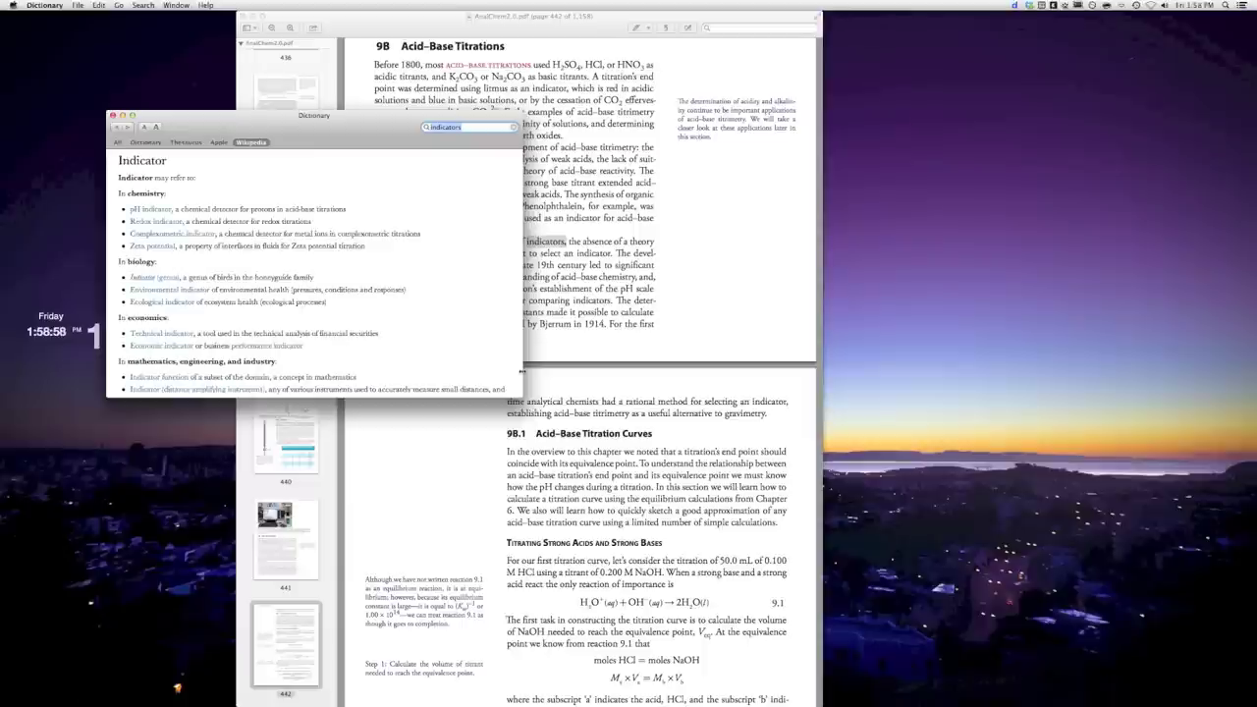
scroll(305, 316, "down", 5)
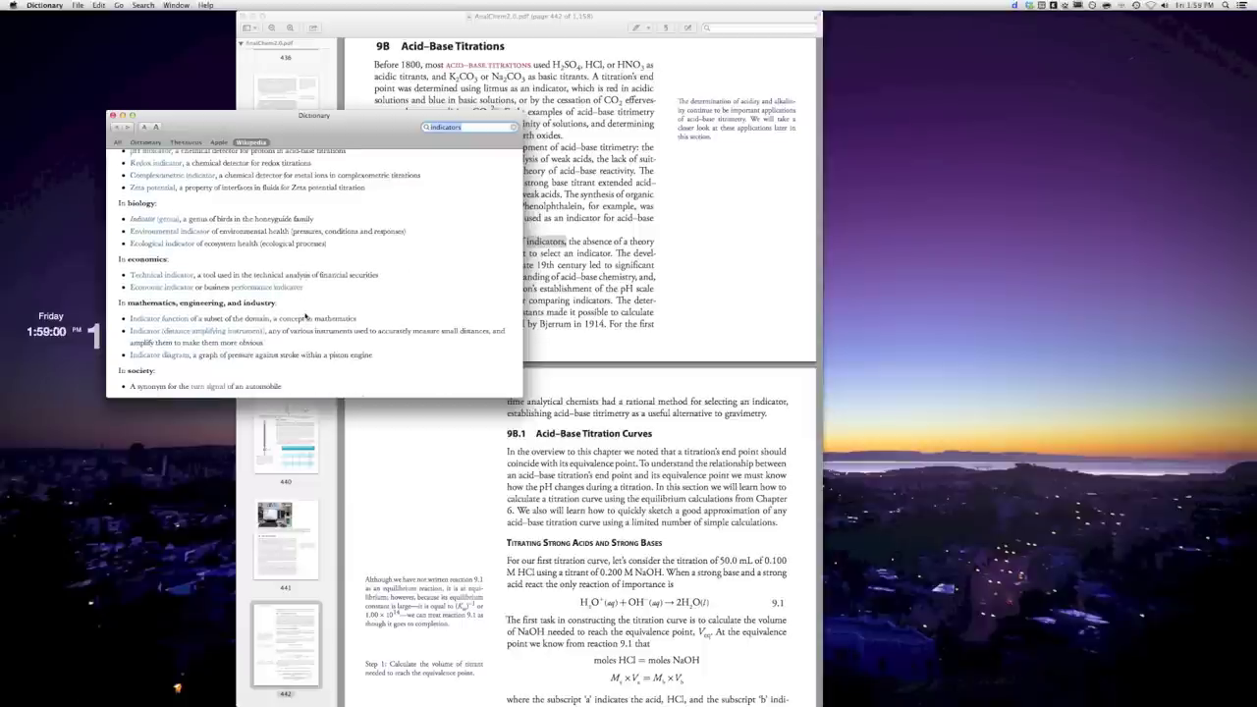
scroll(305, 316, "up", 5)
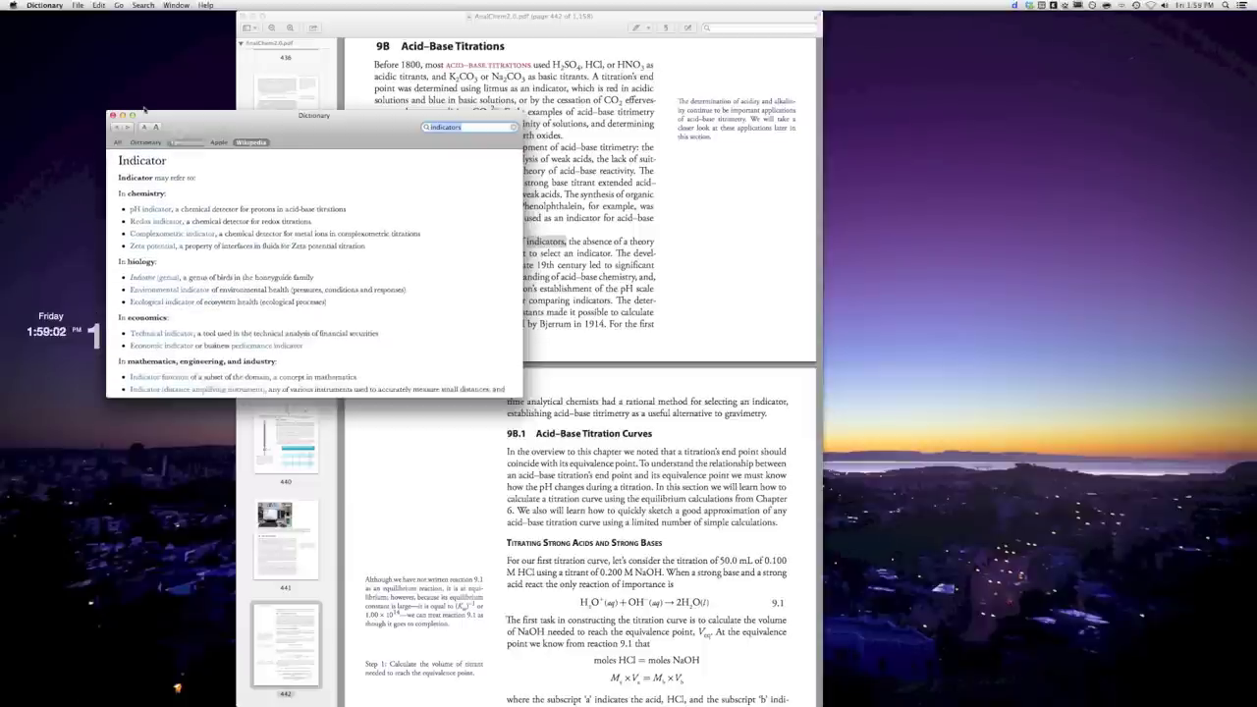
left_click(111, 116)
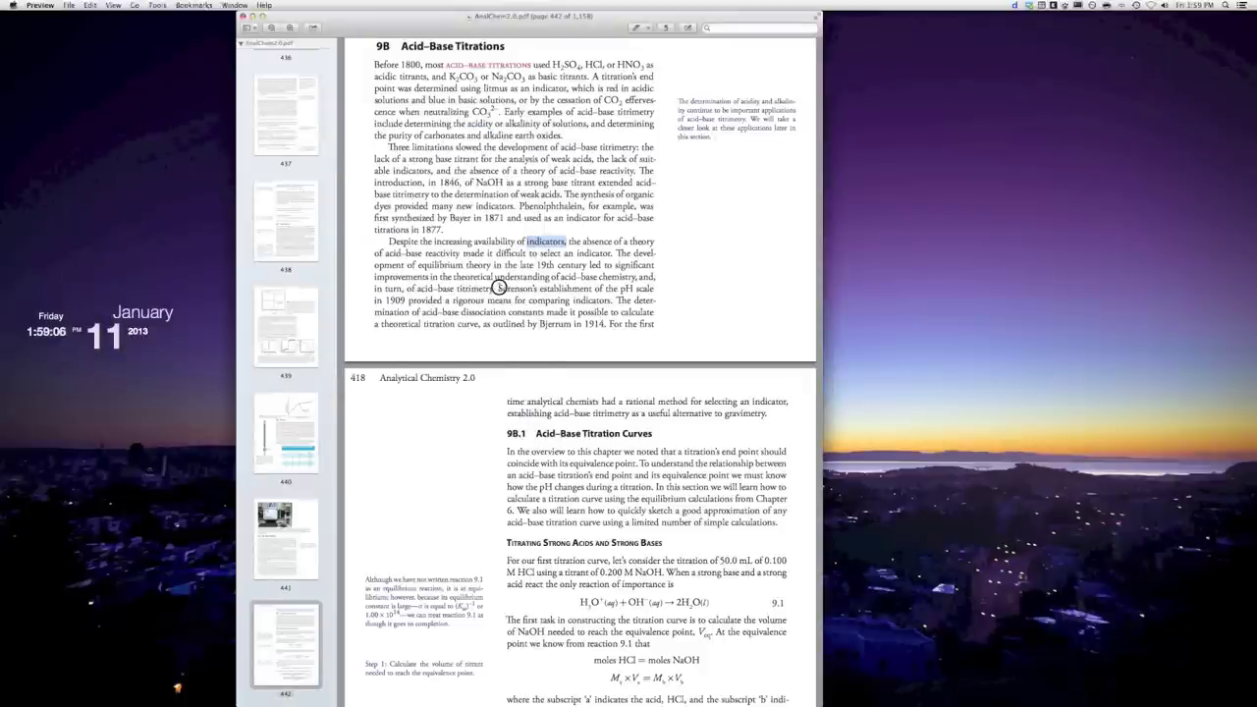
Highlight the first sentence of section 9B.1 in pink.
left_click(500, 288)
left_click_drag(507, 452, 640, 463)
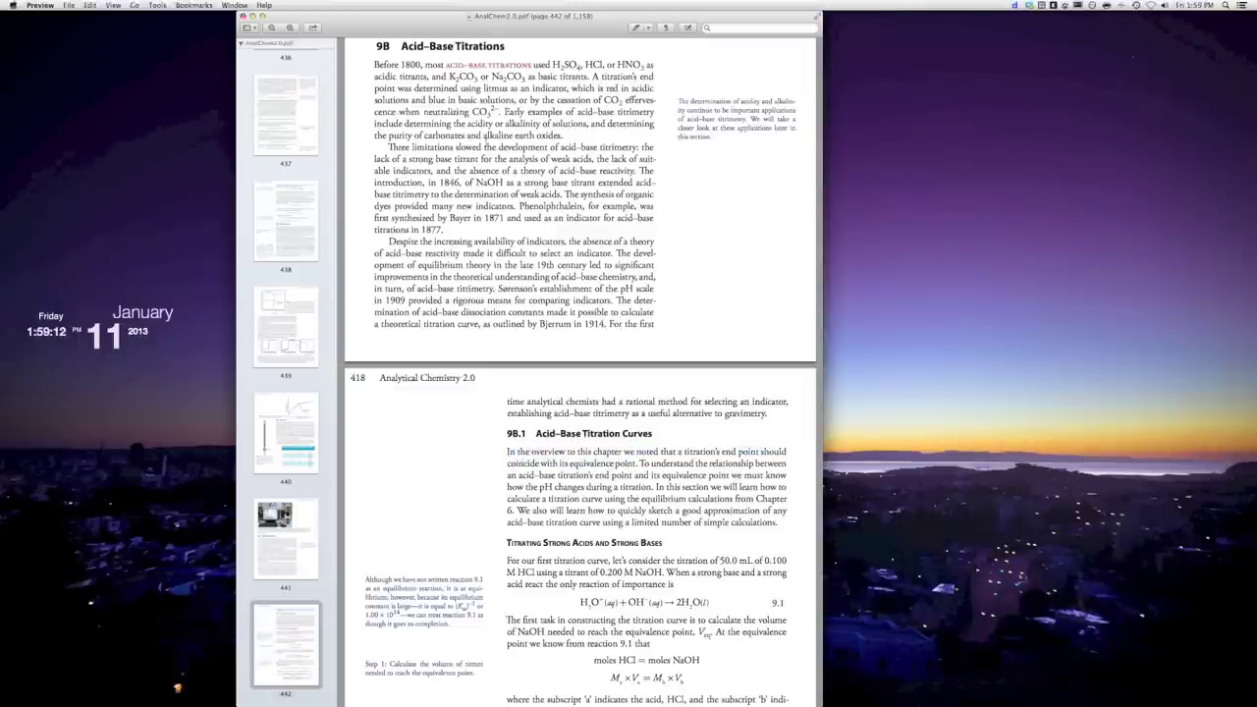
left_click(638, 28)
left_click(638, 29)
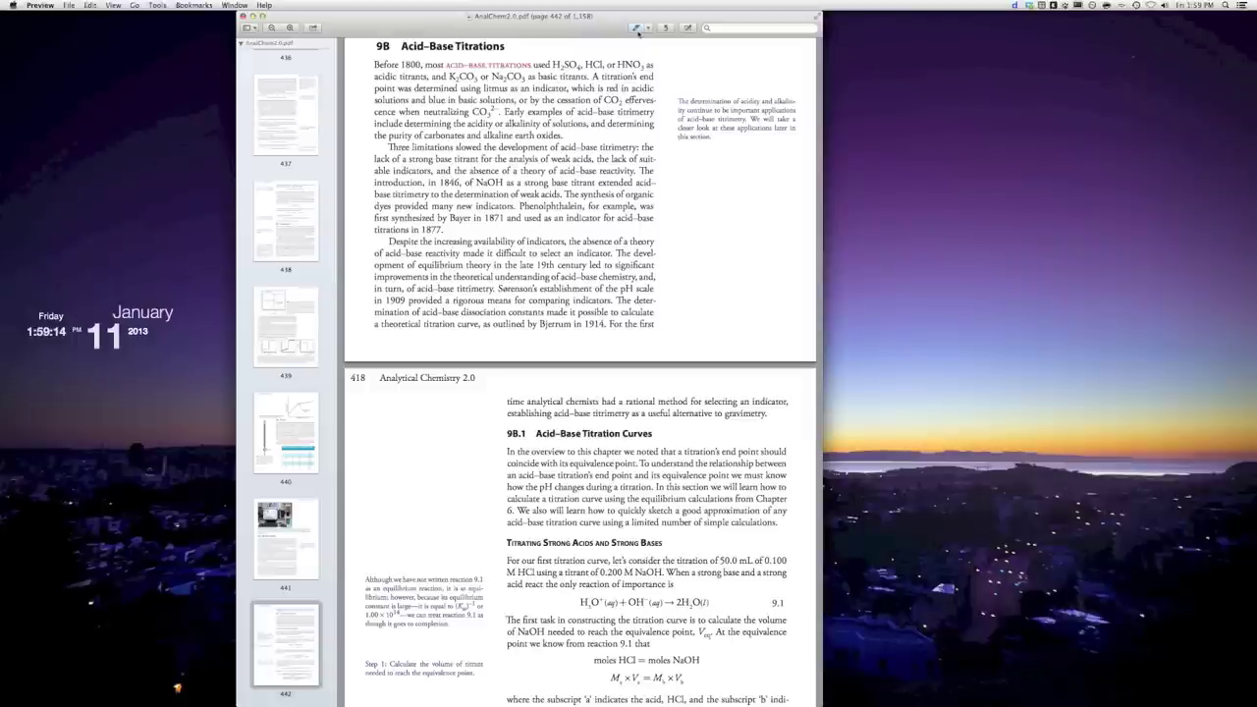
left_click_drag(507, 452, 639, 463)
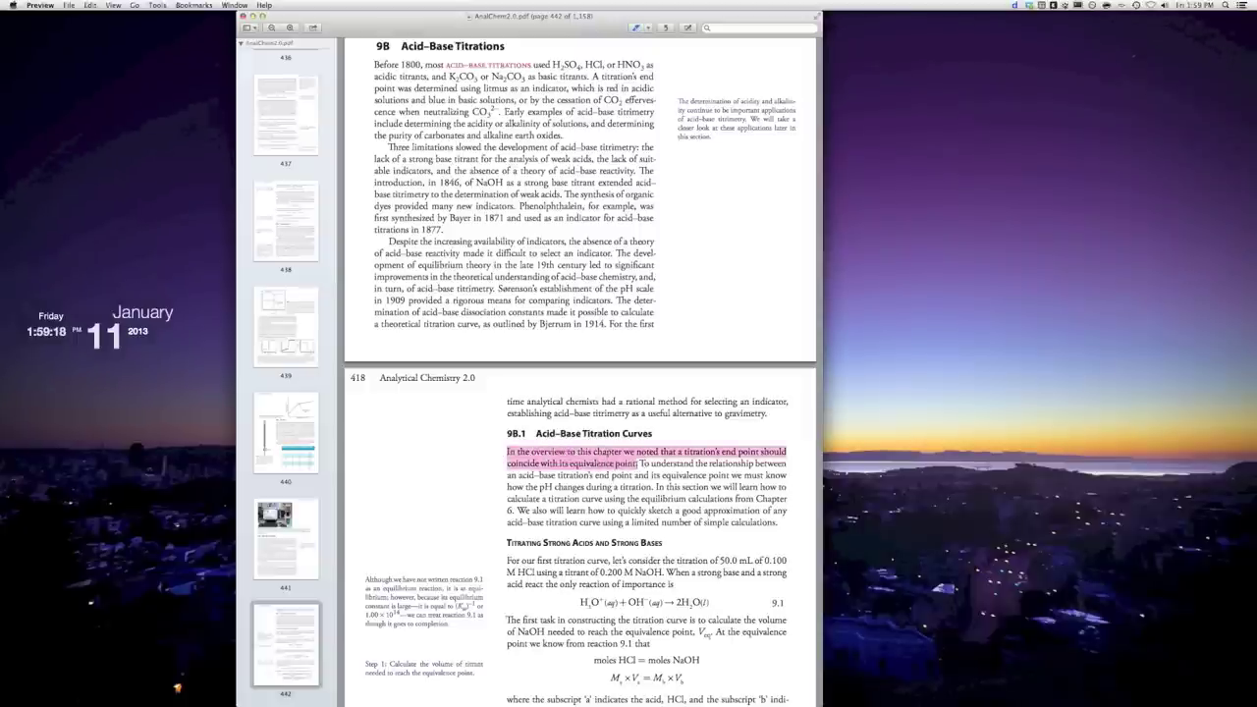
Highlight the 'In this section' sentence ending 'from Chapter 6' in green.
left_click(647, 27)
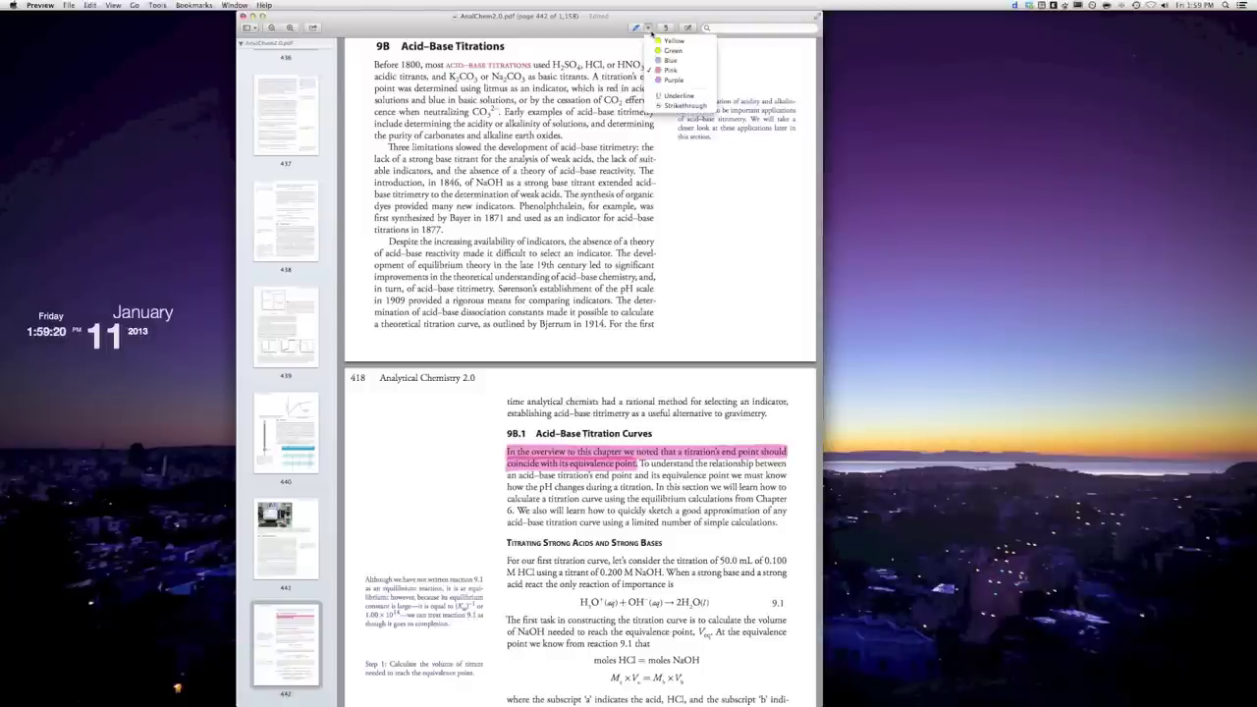
left_click(658, 50)
left_click_drag(655, 486, 513, 511)
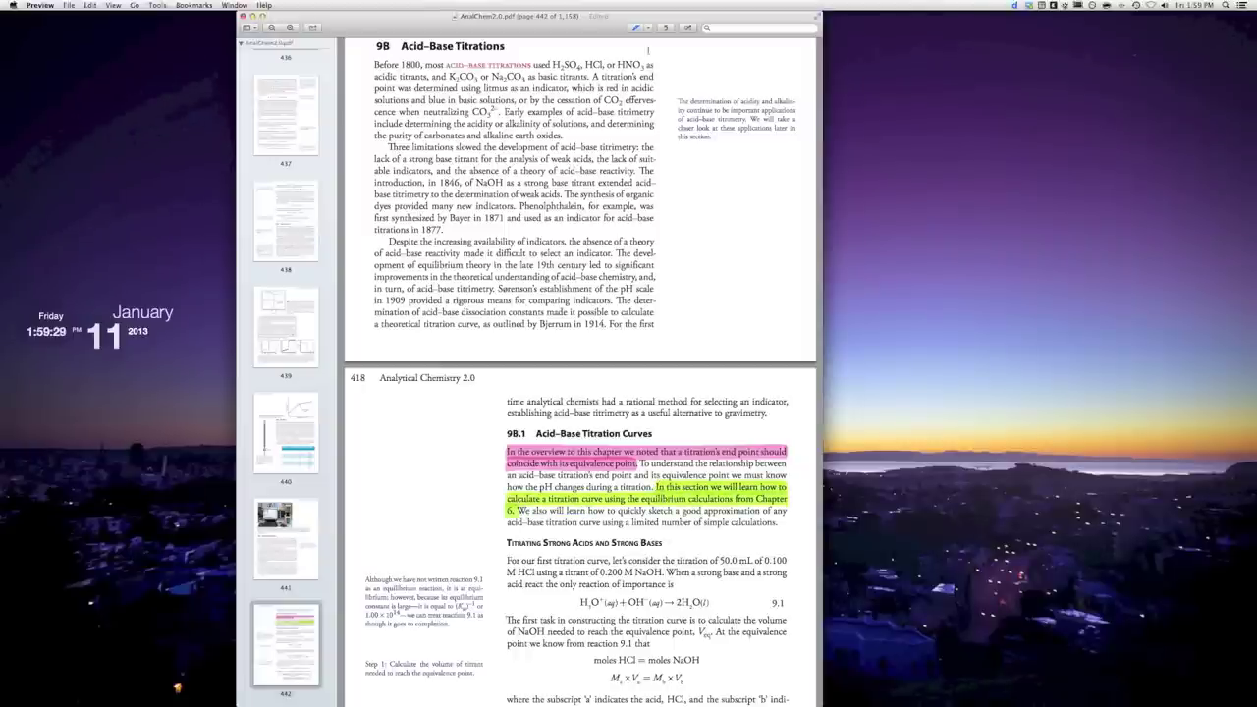
left_click(689, 27)
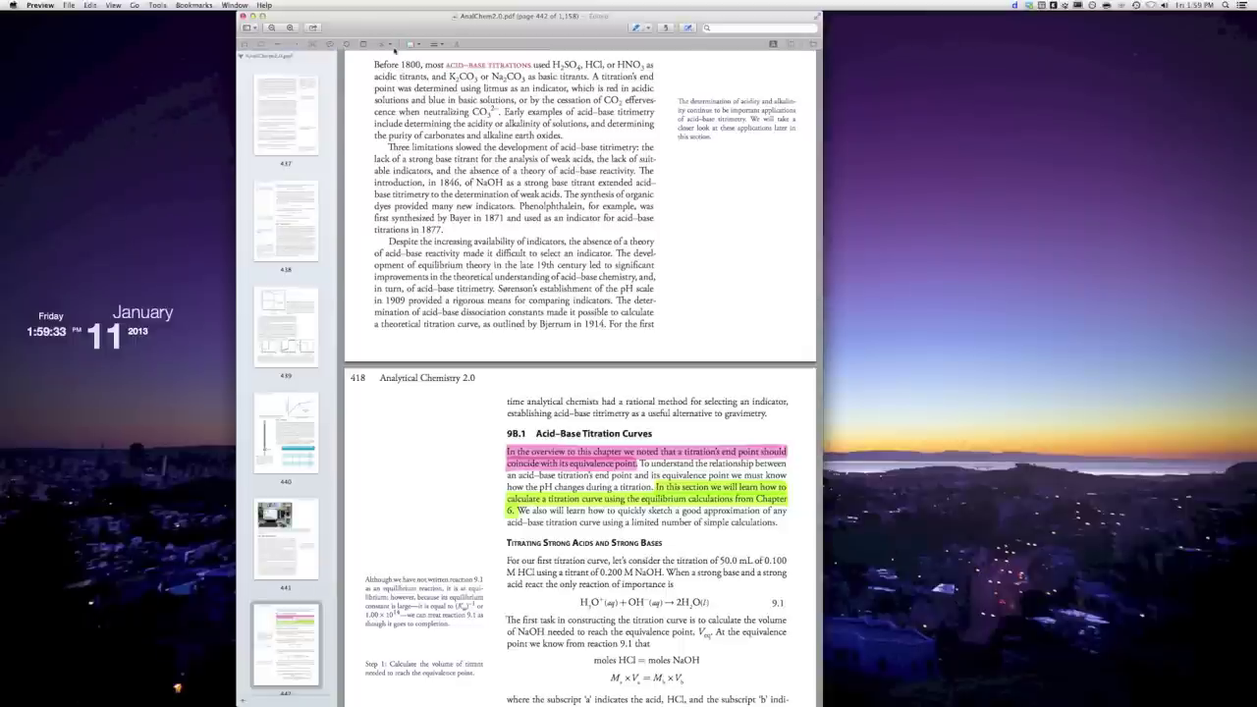
Draw a red arrow in the left margin pointing at the pink sentence.
left_click(293, 47)
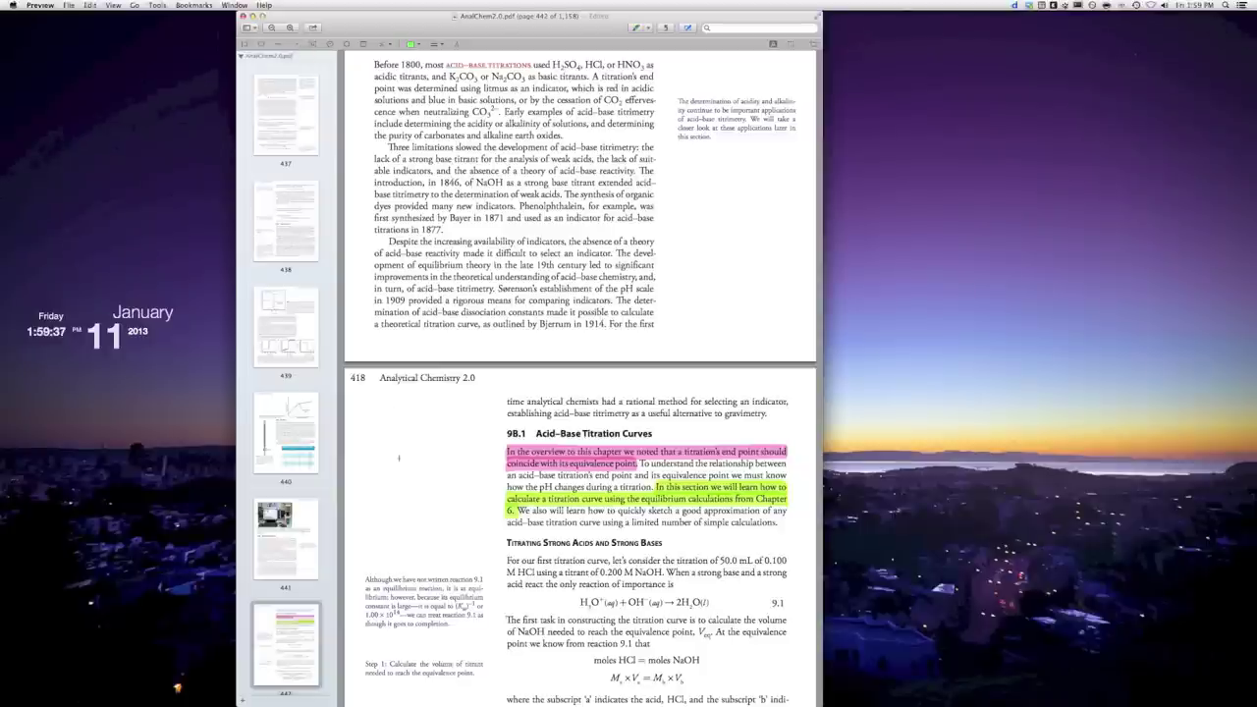
left_click_drag(401, 451, 481, 458)
left_click(413, 44)
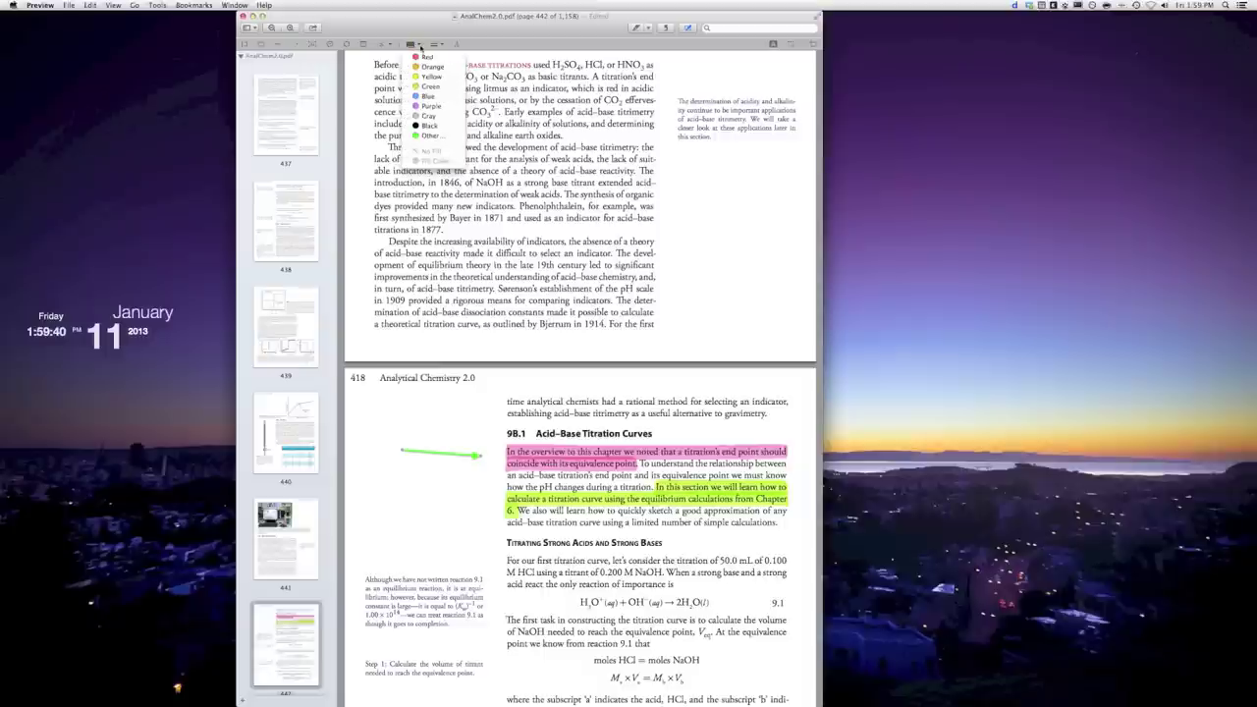
left_click(428, 57)
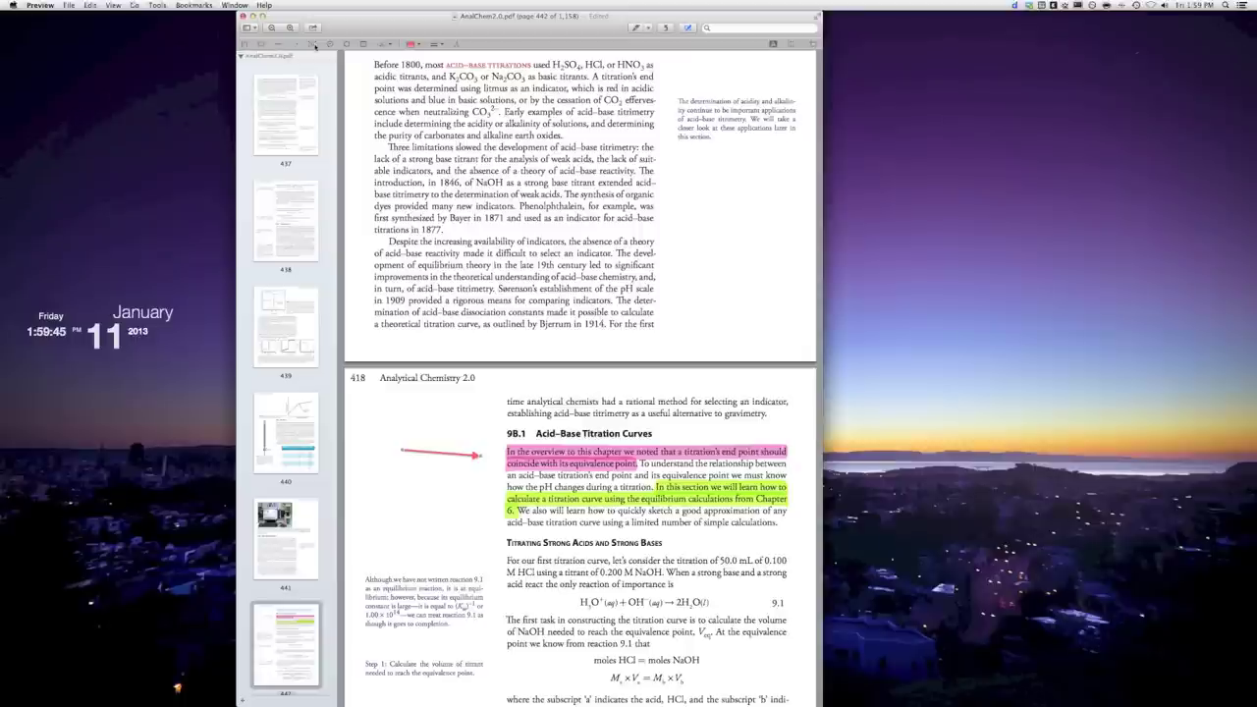
Add a text box reading 'This is important!' above the red arrow.
mouse_move(389, 406)
left_mouse_down()
mouse_move(482, 452)
mouse_move(475, 440)
left_mouse_up()
type("This is")
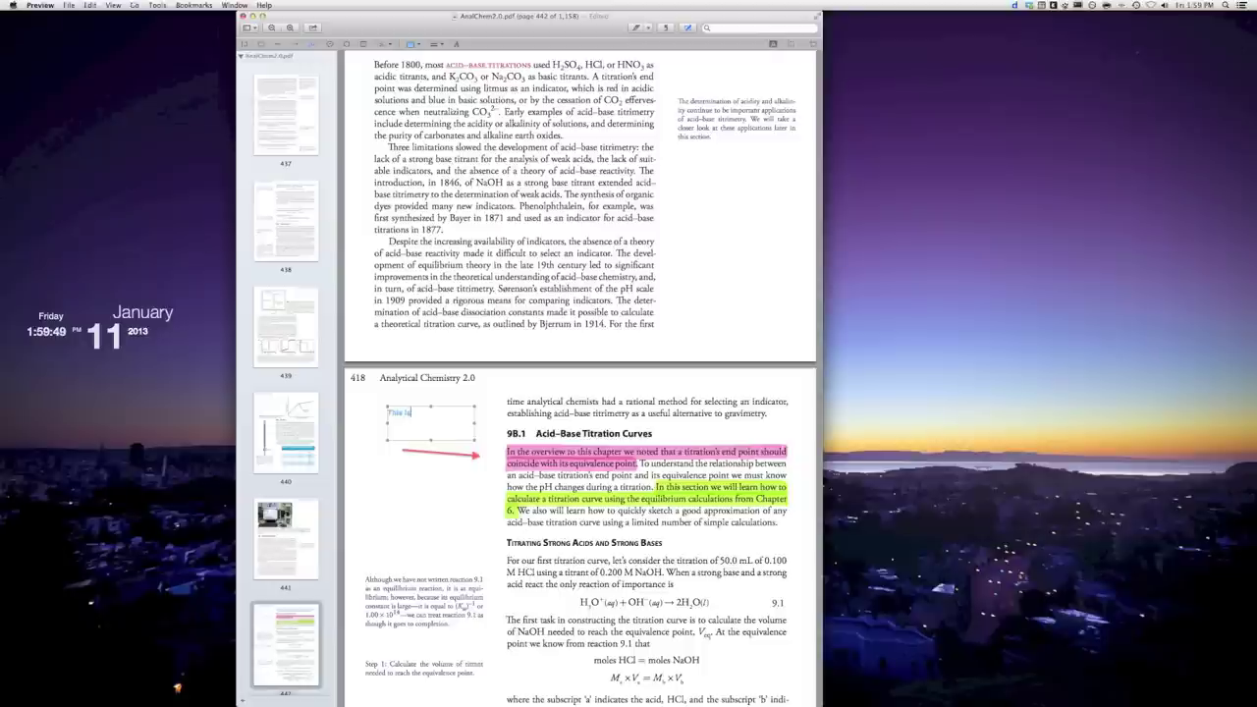
type(" important")
key("BackSpace")
key("BackSpace")
type("nt!")
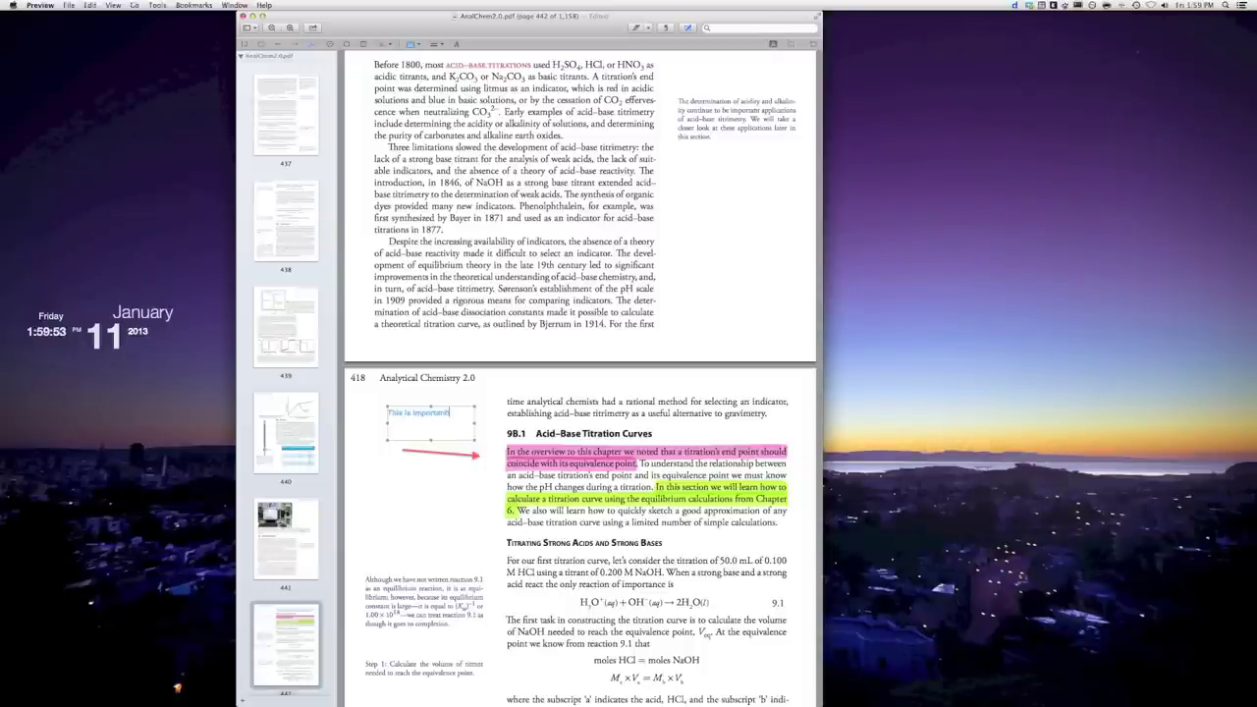
left_click(454, 497)
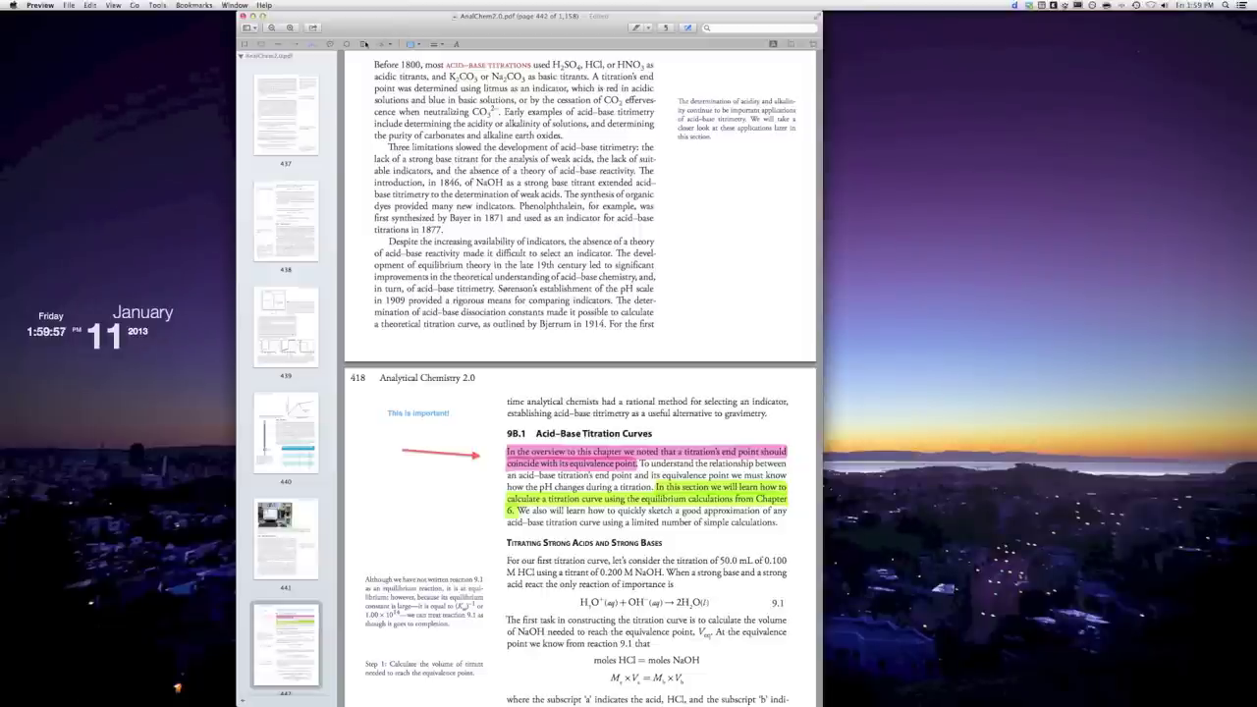
left_click(409, 43)
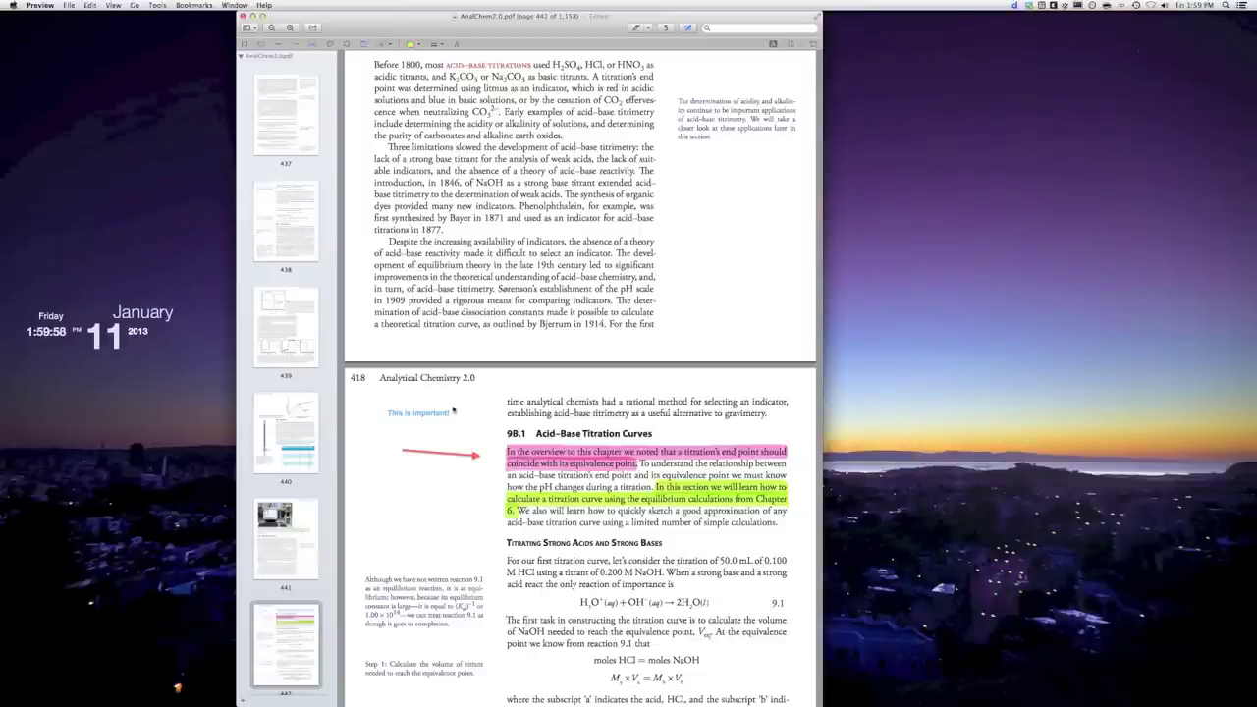
Add a collapsed yellow note reading 'This will be on the test...maybe.' below the arrow.
left_click(419, 515)
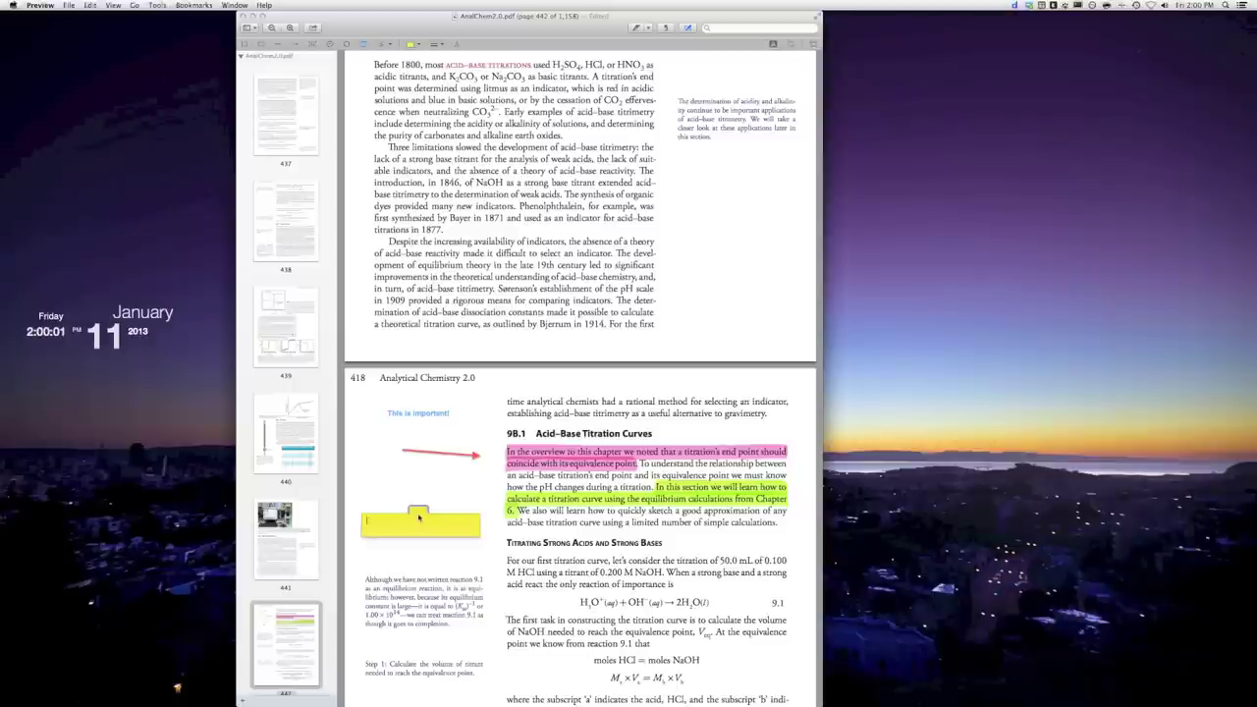
type("This sal")
type("l be on the text..")
type("..maybe.")
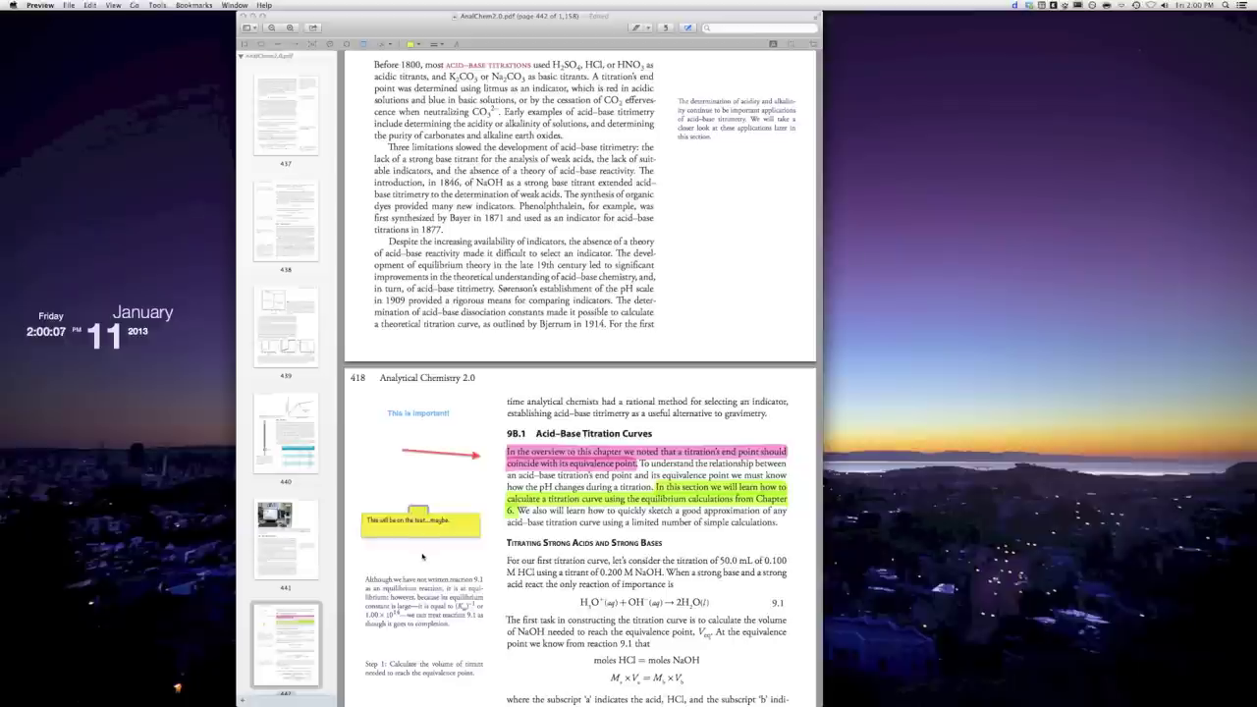
left_click(423, 554)
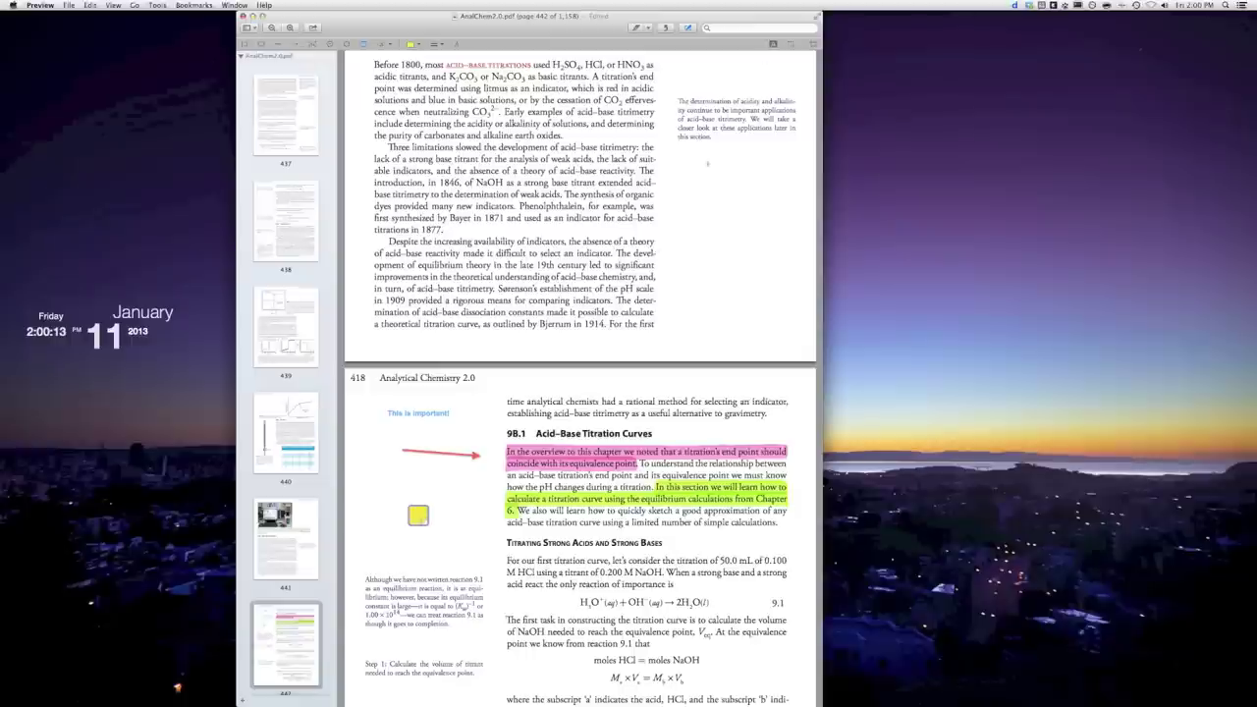
Search the document for 'gravimetry' and open the page 10 and page 28 matches.
left_click(748, 29)
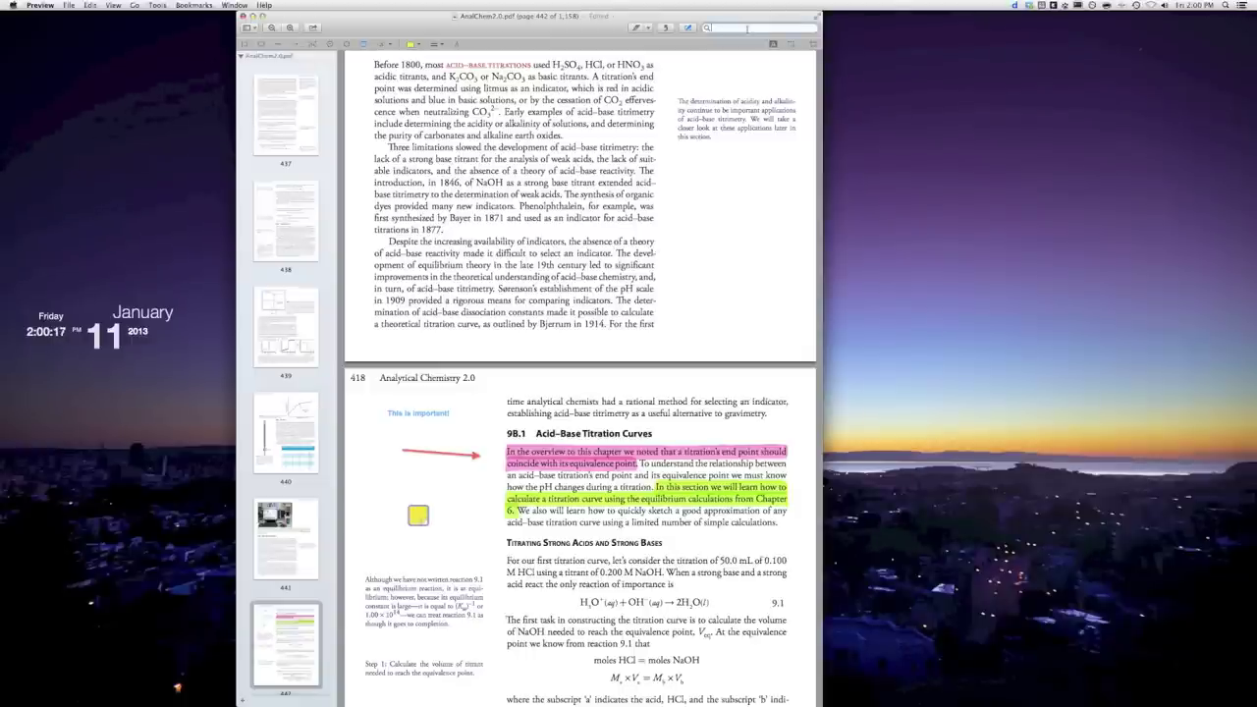
type("gravimetry")
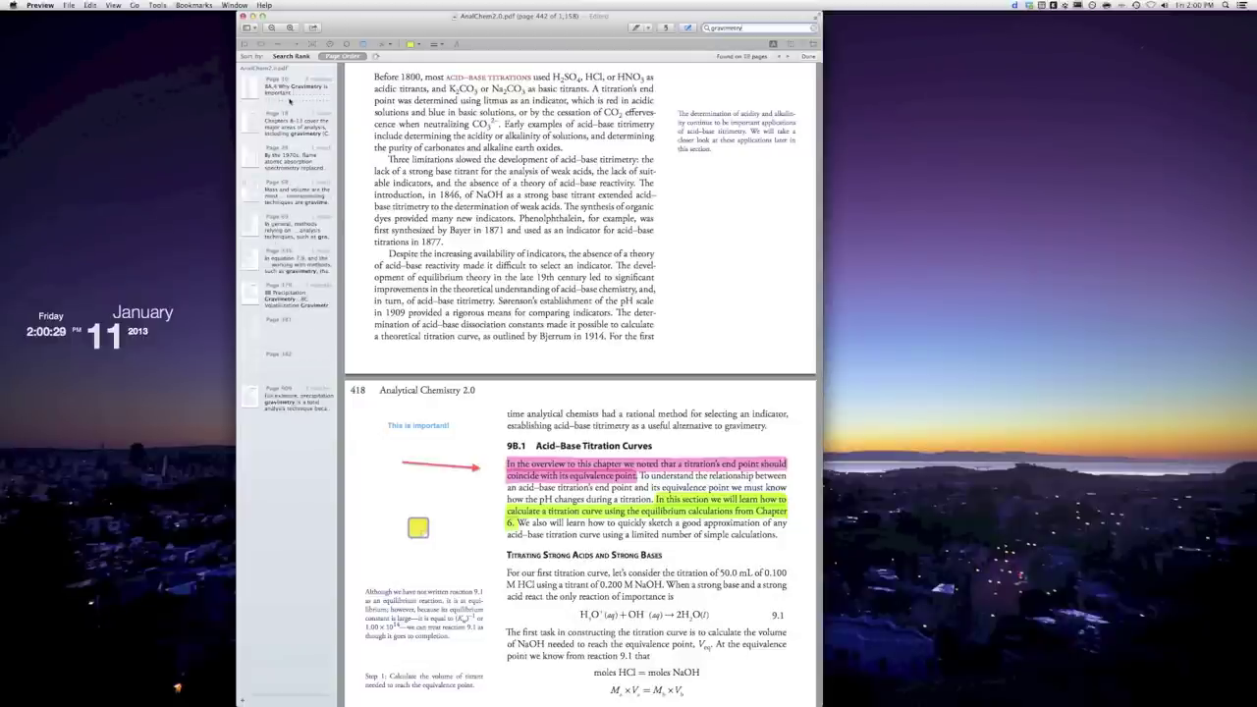
left_click(289, 102)
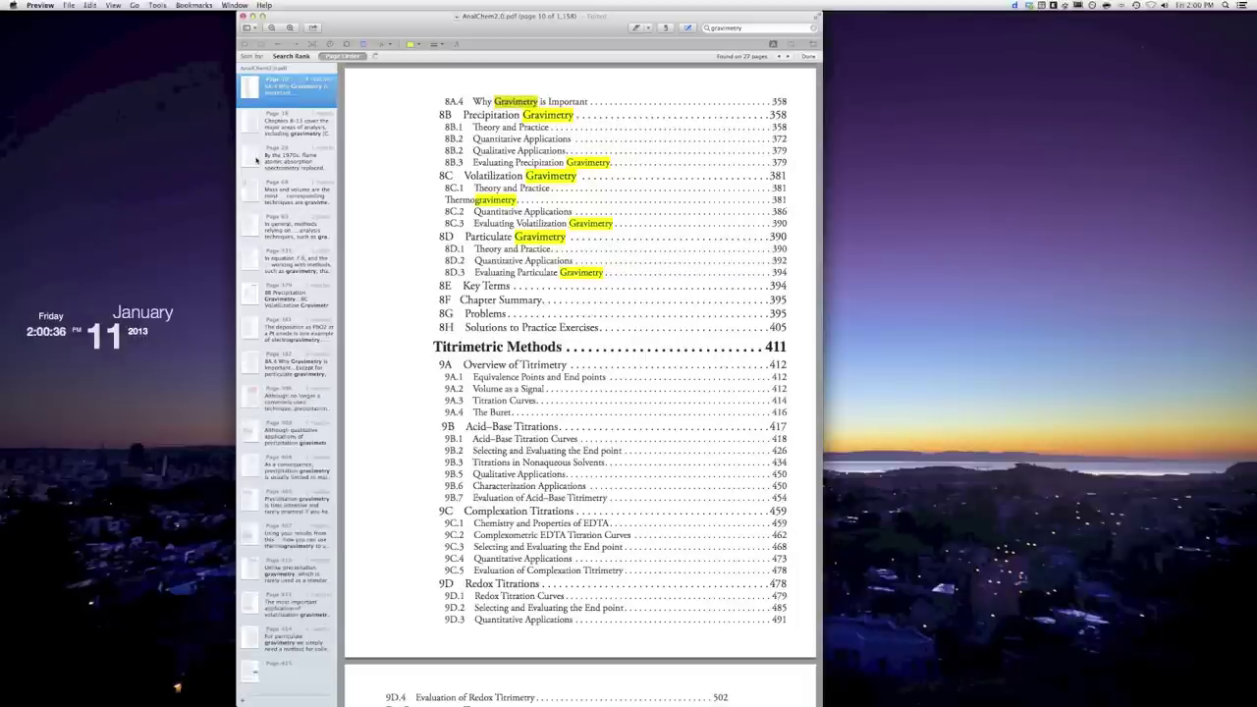
left_click(280, 163)
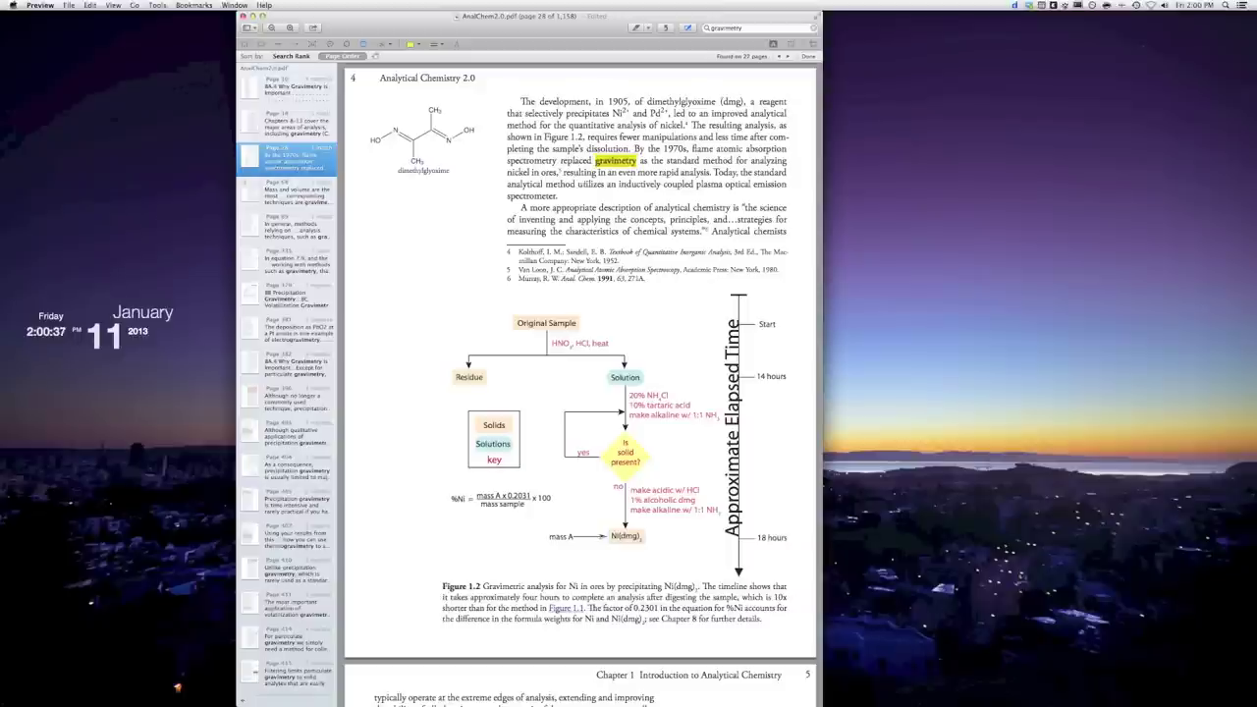